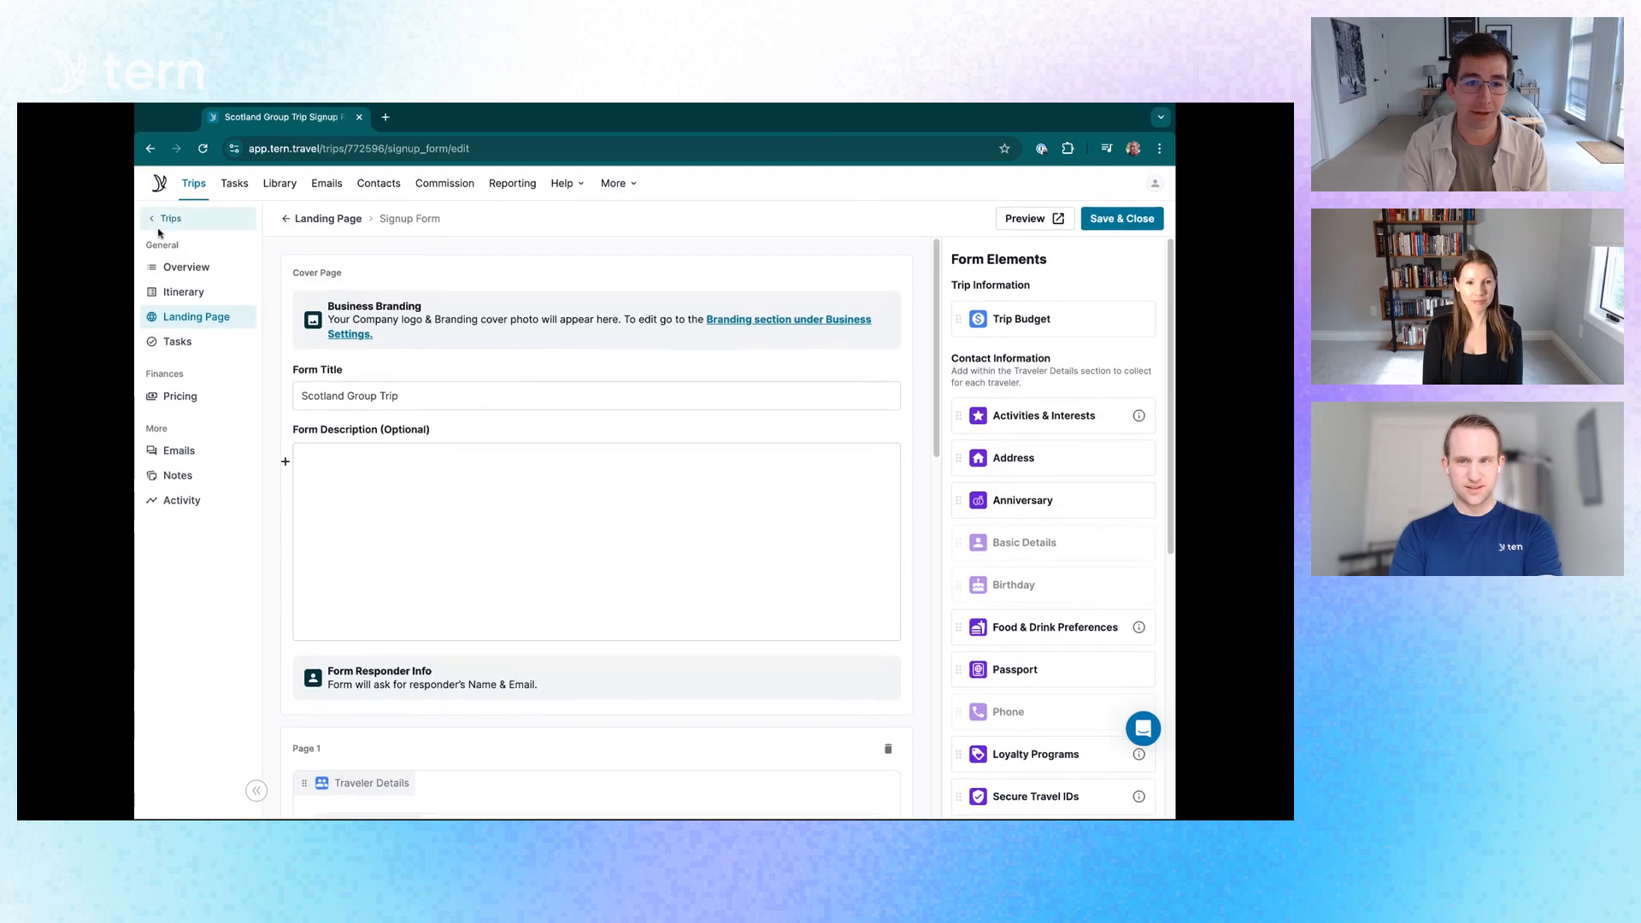
# Review the signup form's cover page, the Traveler Details fields on Page 1 and the available contact information elements.
pyautogui.click(388, 479)
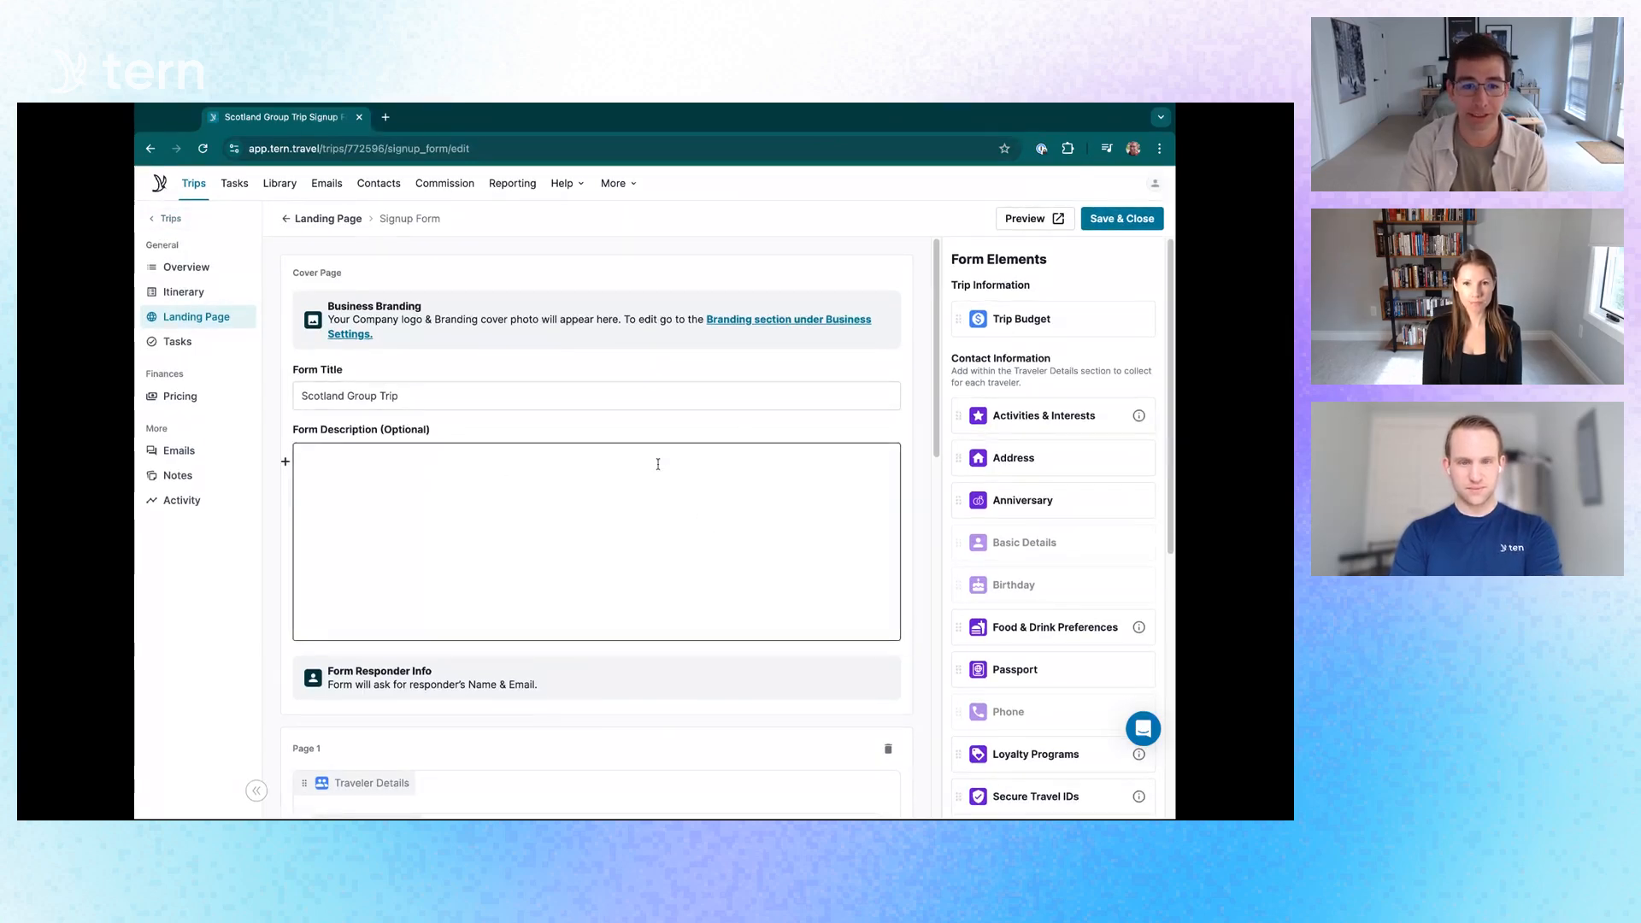
pyautogui.scroll(-5, 596, 436)
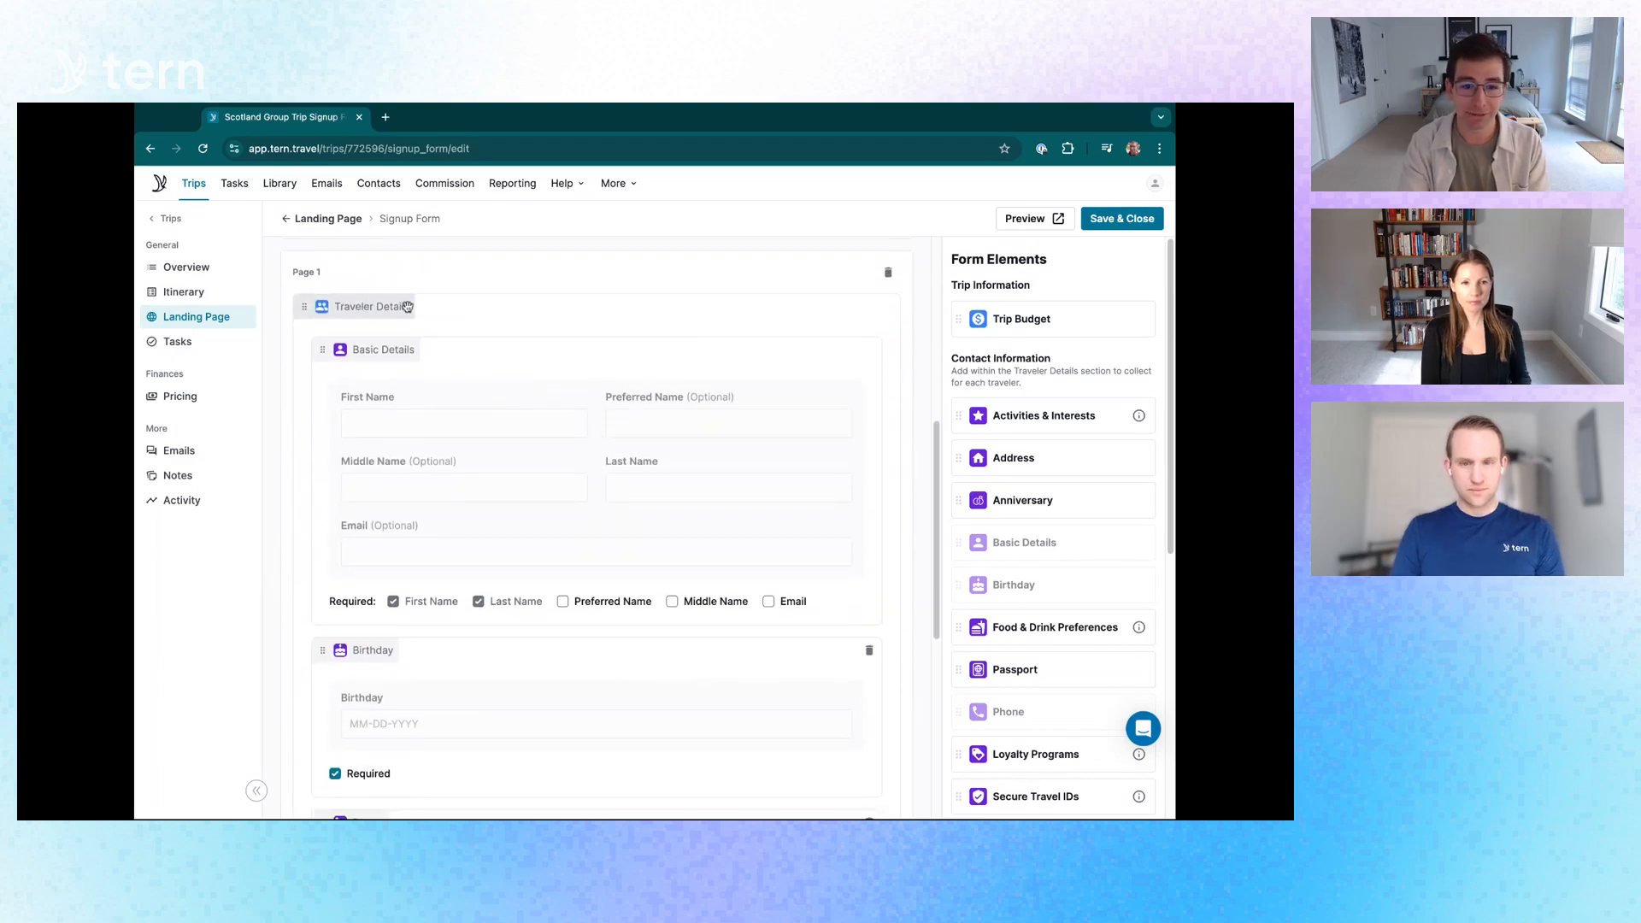
pyautogui.scroll(-1, 408, 306)
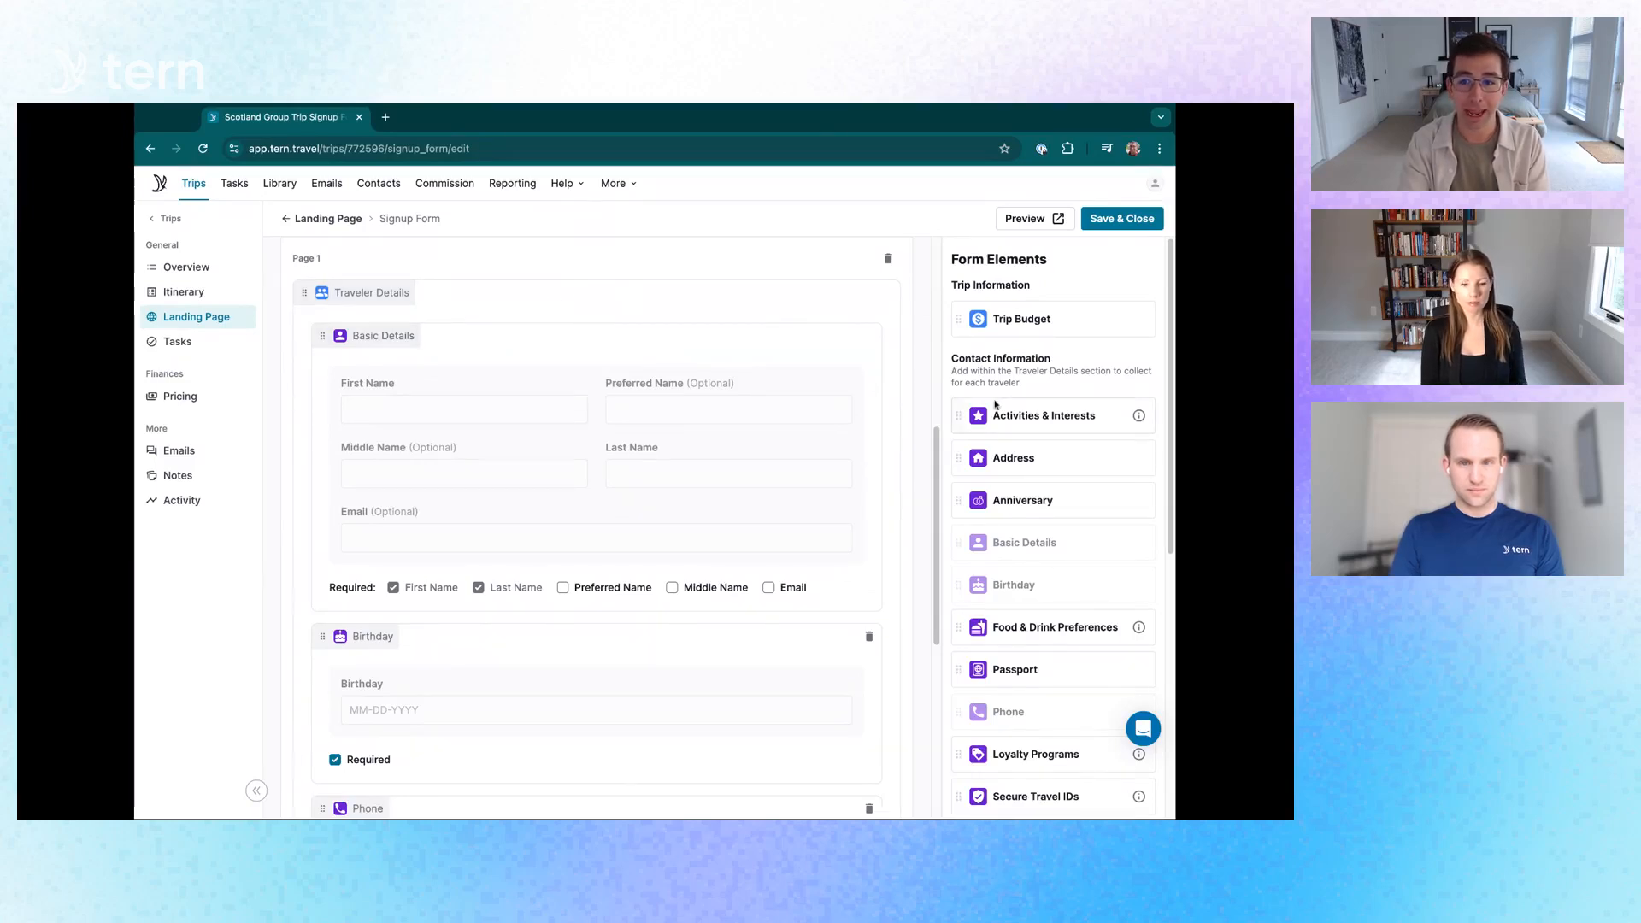
pyautogui.scroll(-1, 992, 509)
pyautogui.scroll(-2, 992, 509)
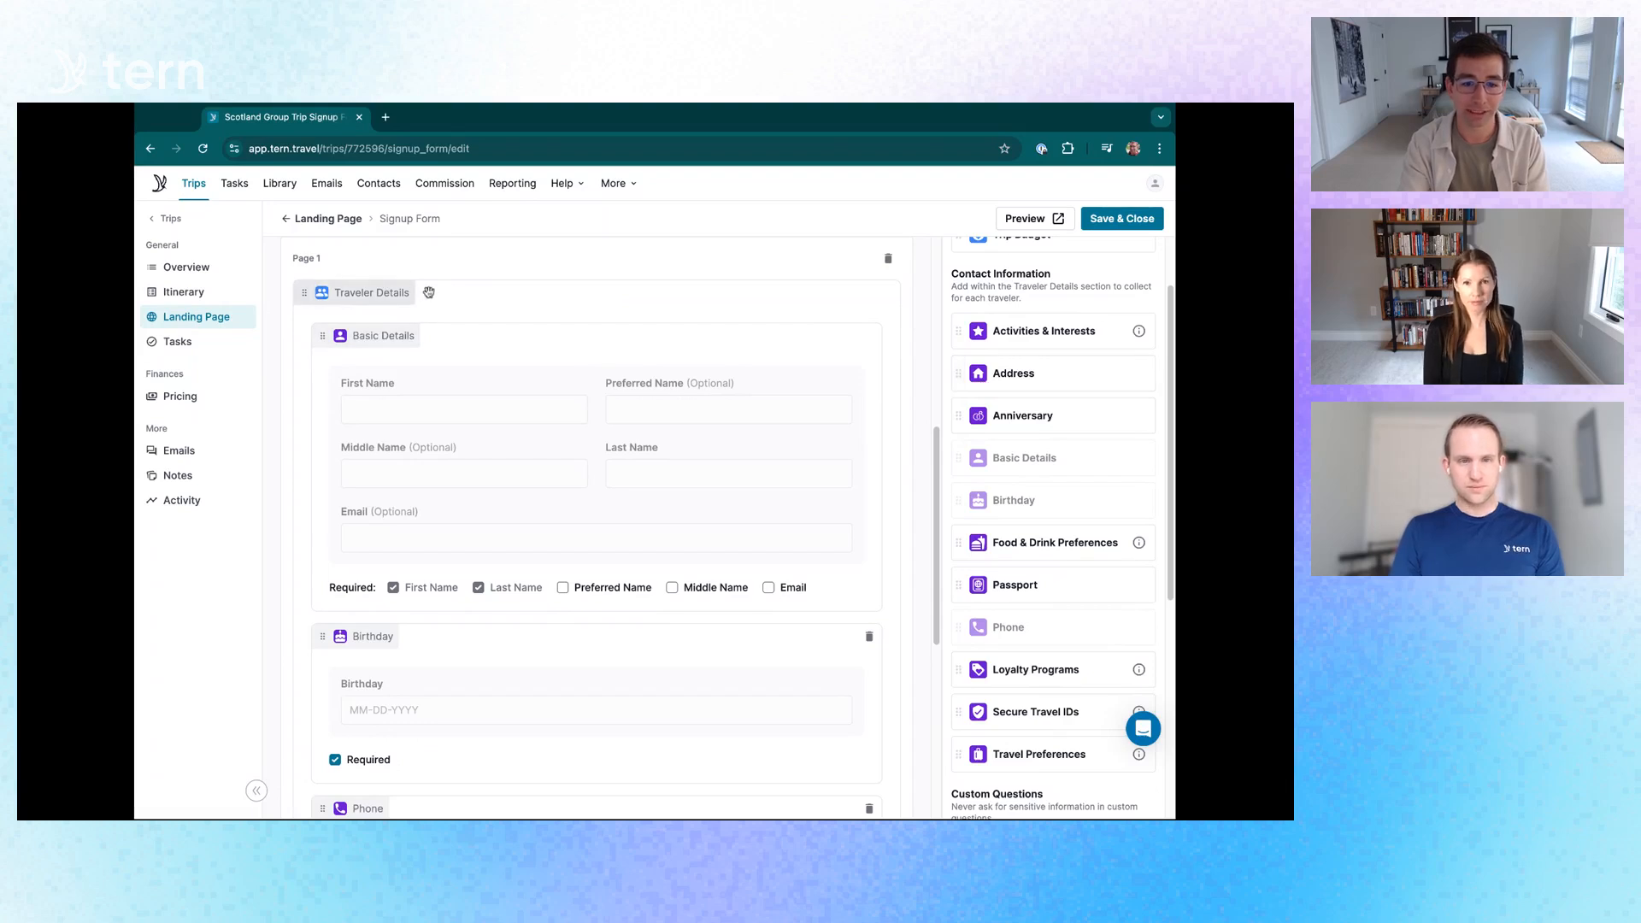
pyautogui.scroll(-1, 454, 412)
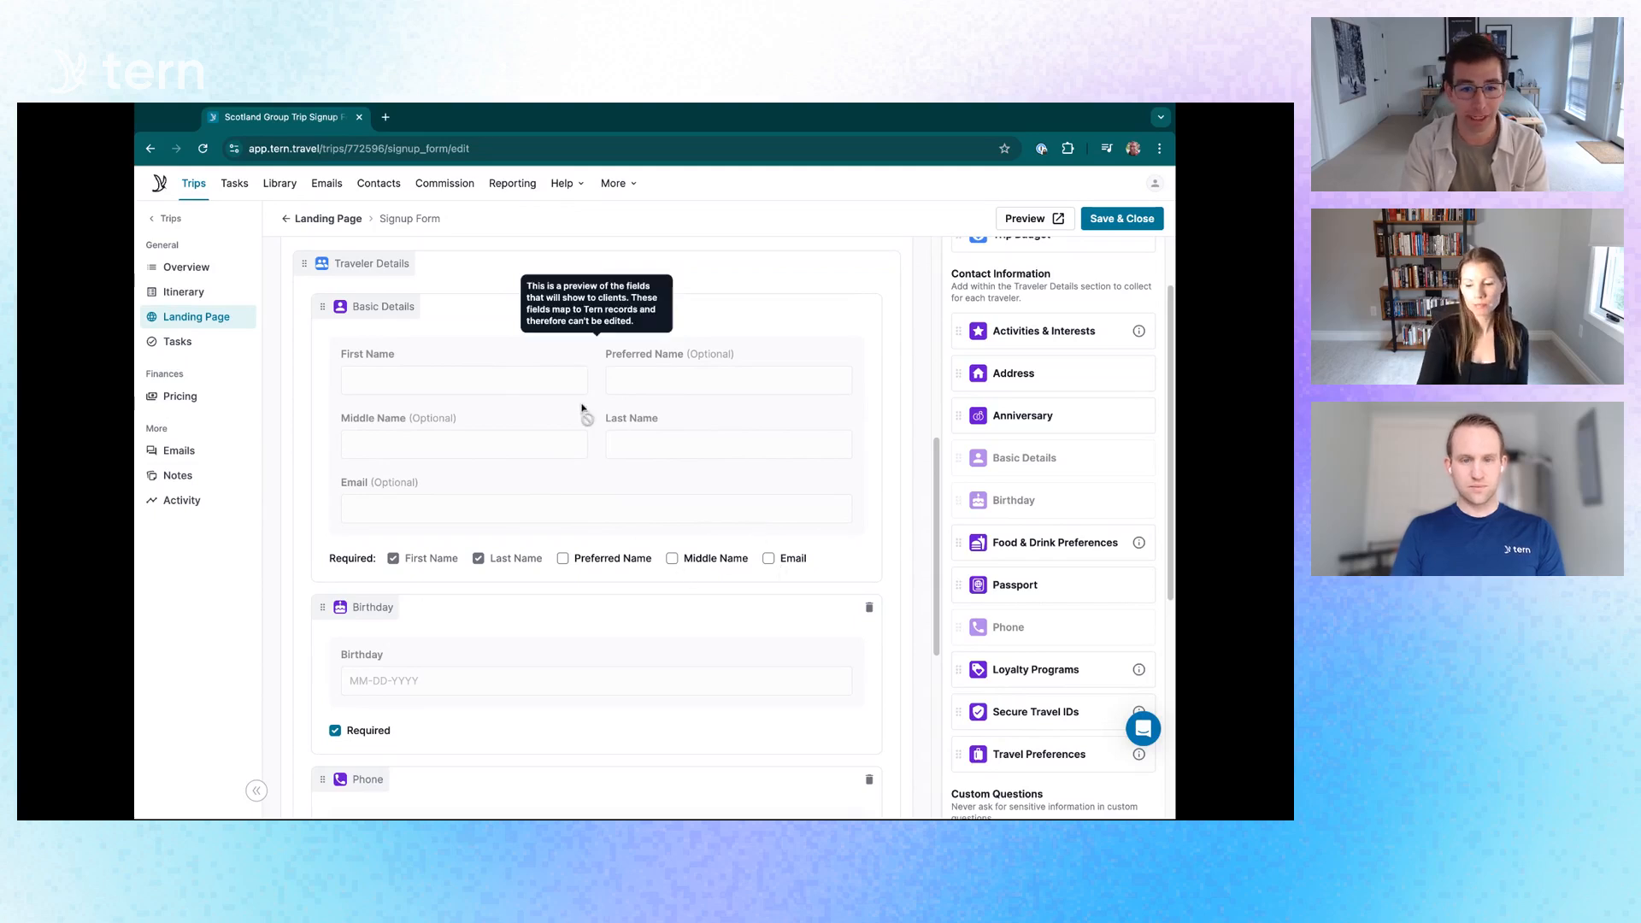
pyautogui.scroll(-2, 630, 400)
pyautogui.scroll(-2, 630, 400)
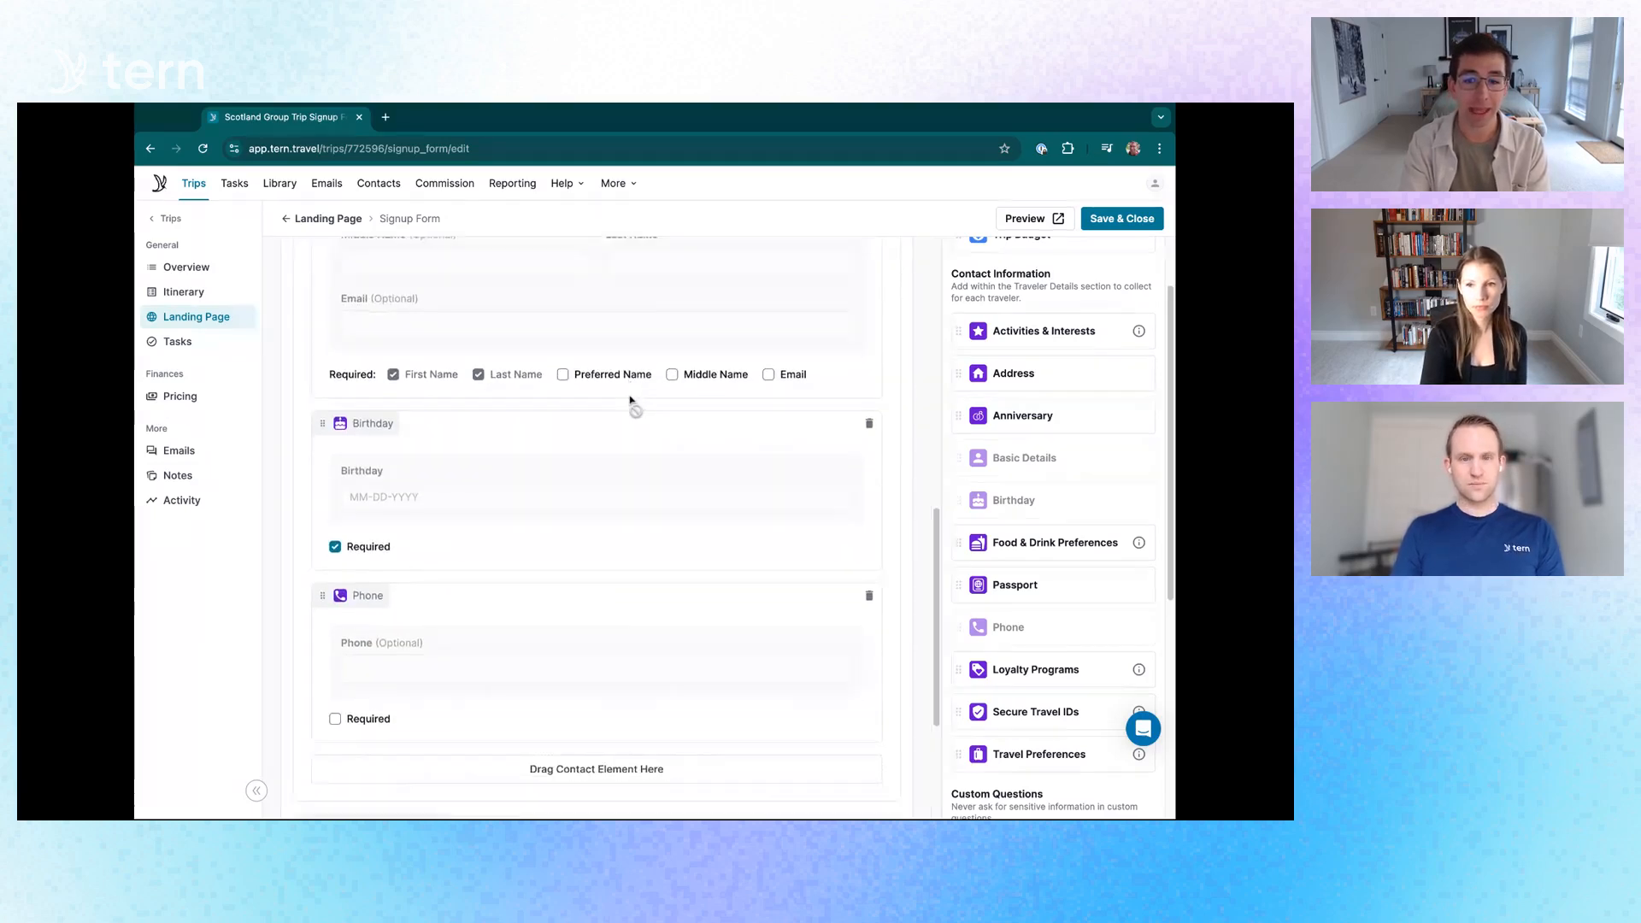
pyautogui.scroll(4, 878, 354)
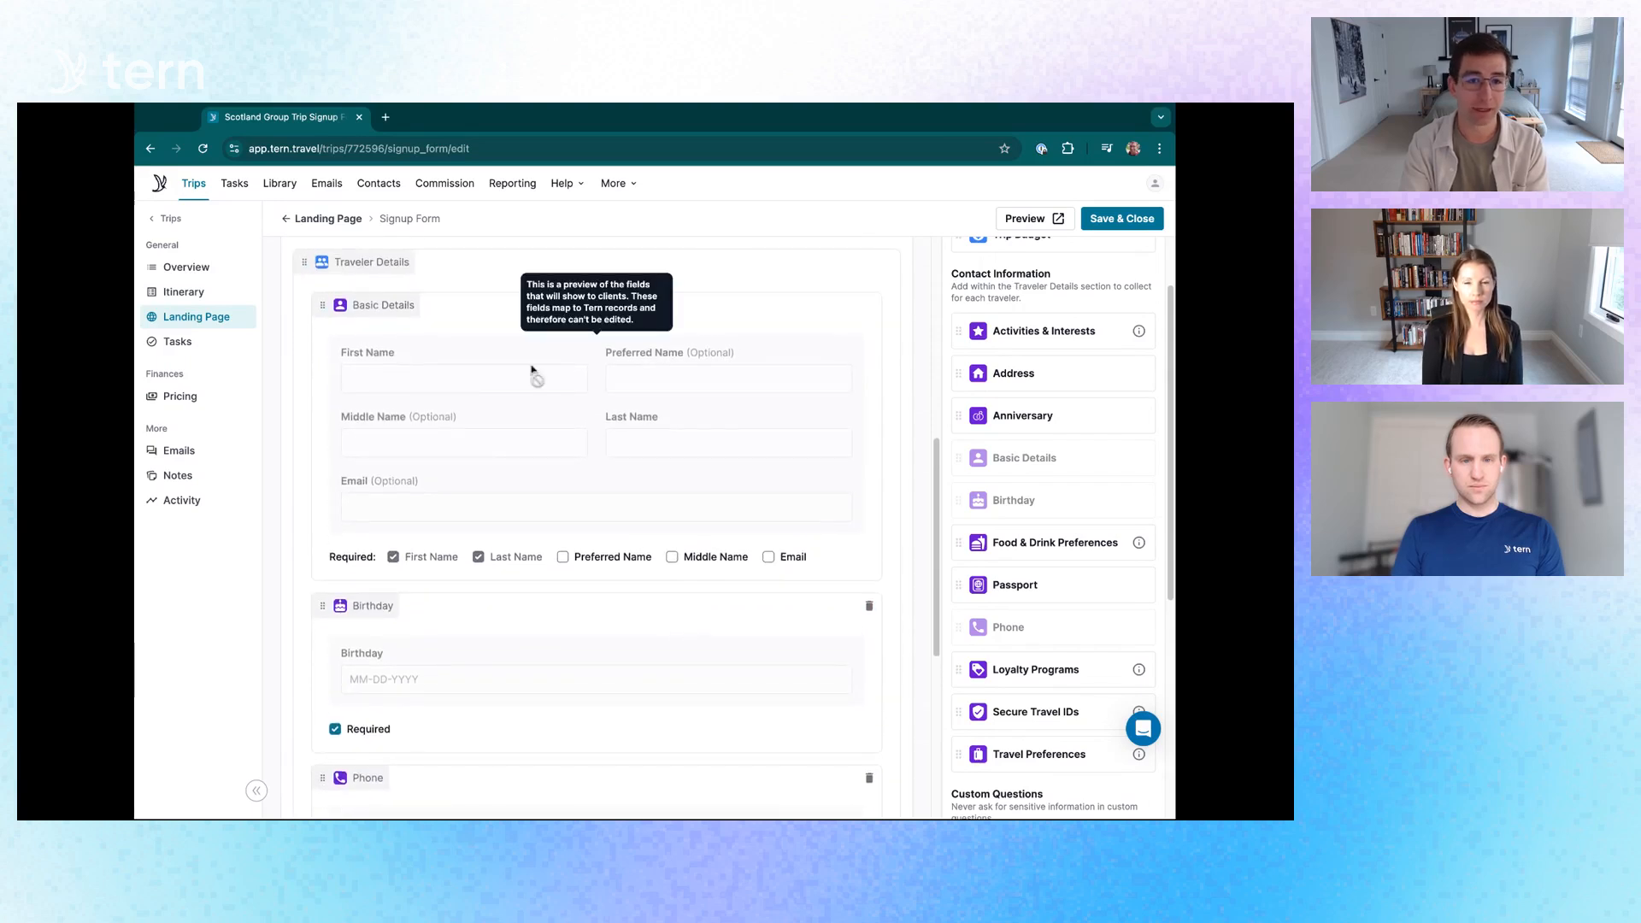
pyautogui.scroll(1, 562, 297)
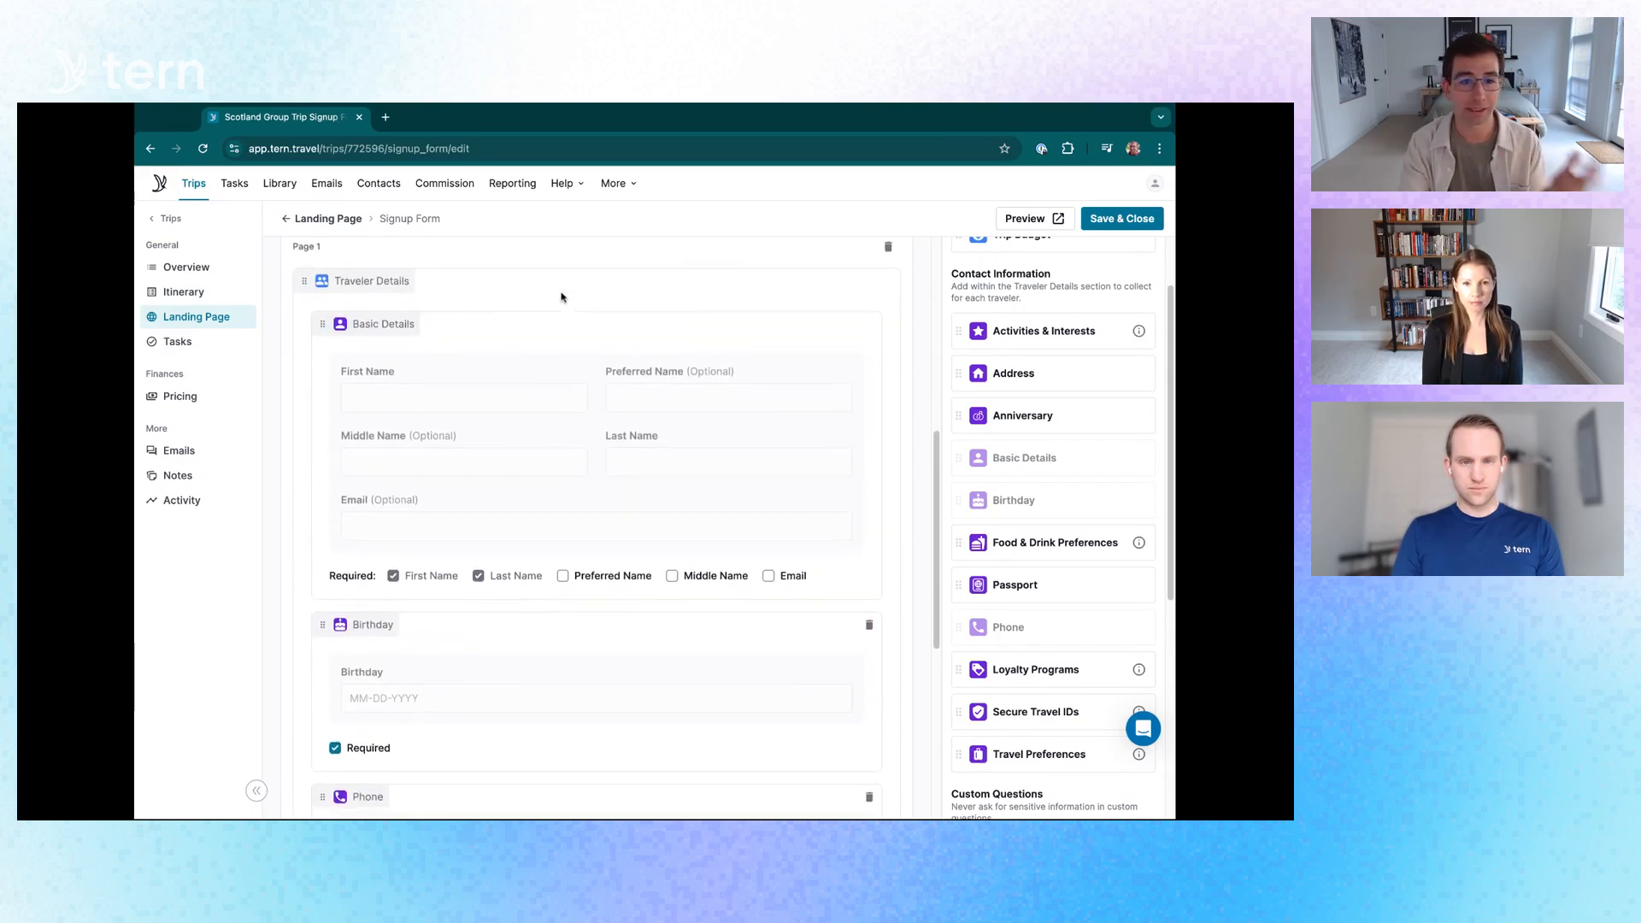
# Delete the Birthday question from the Traveler Details section and confirm the deletion.
pyautogui.scroll(-2, 562, 296)
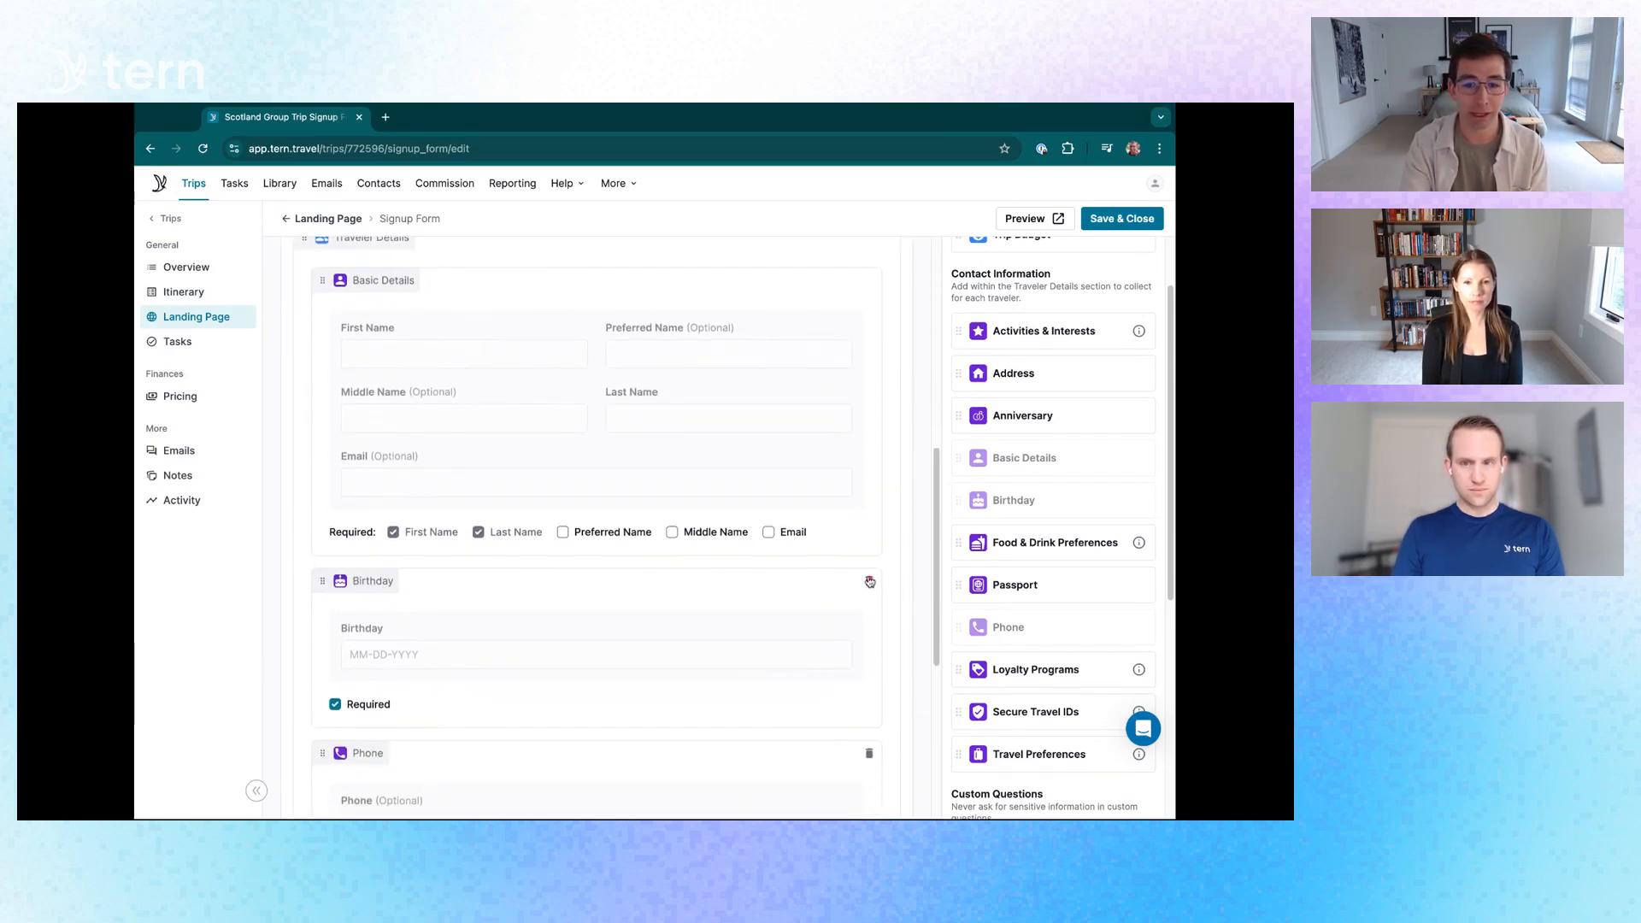
pyautogui.click(869, 586)
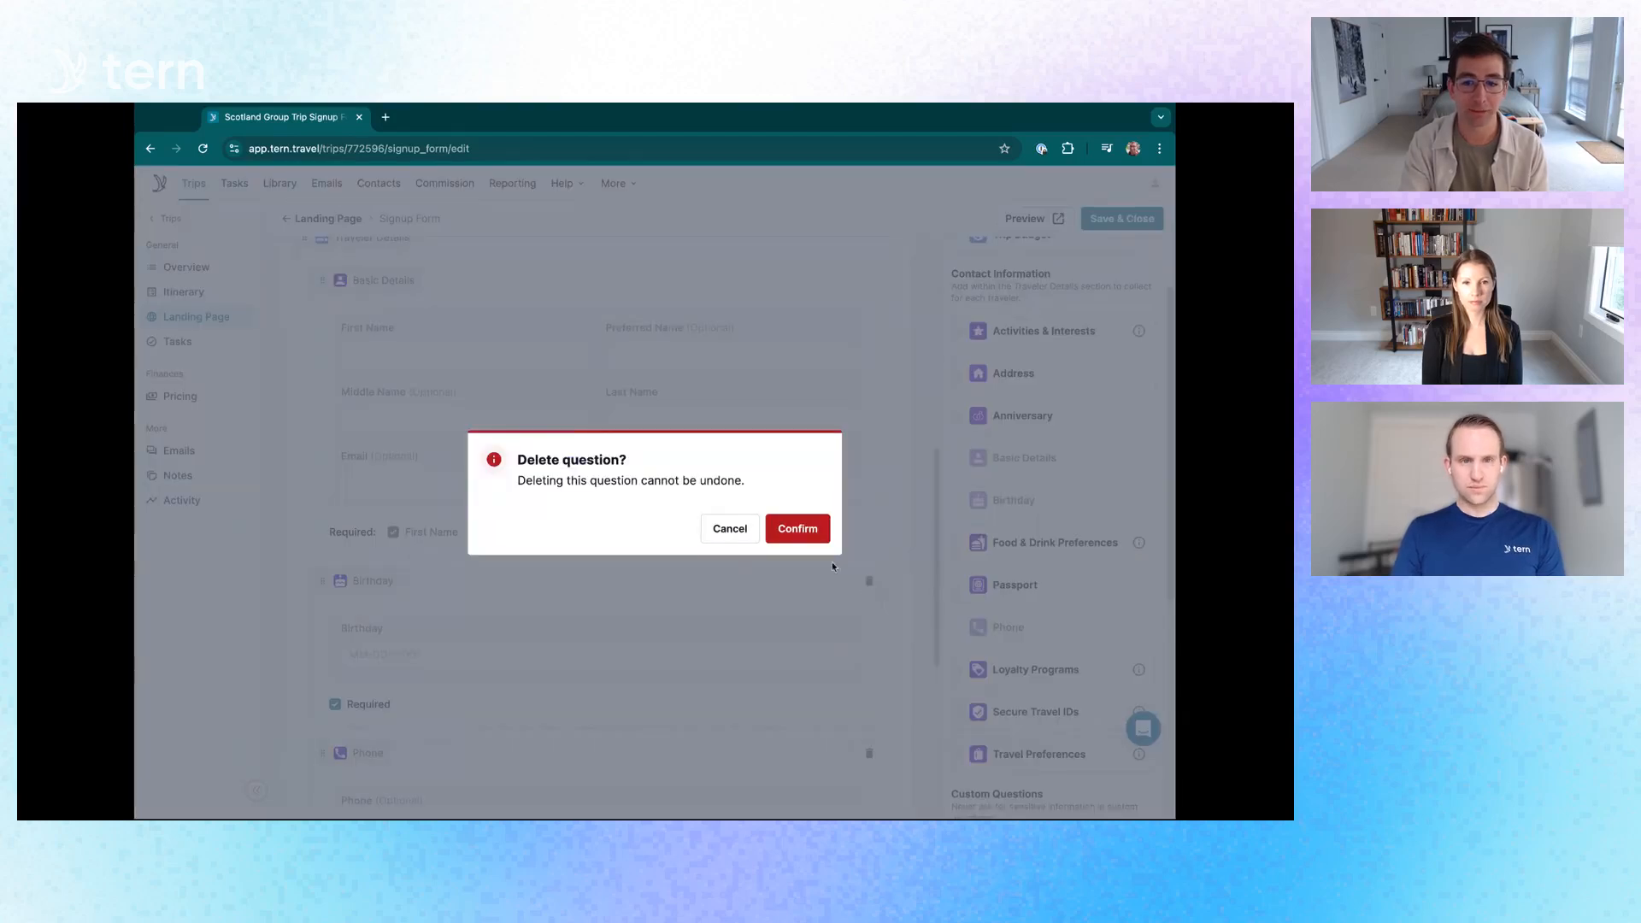
pyautogui.click(798, 529)
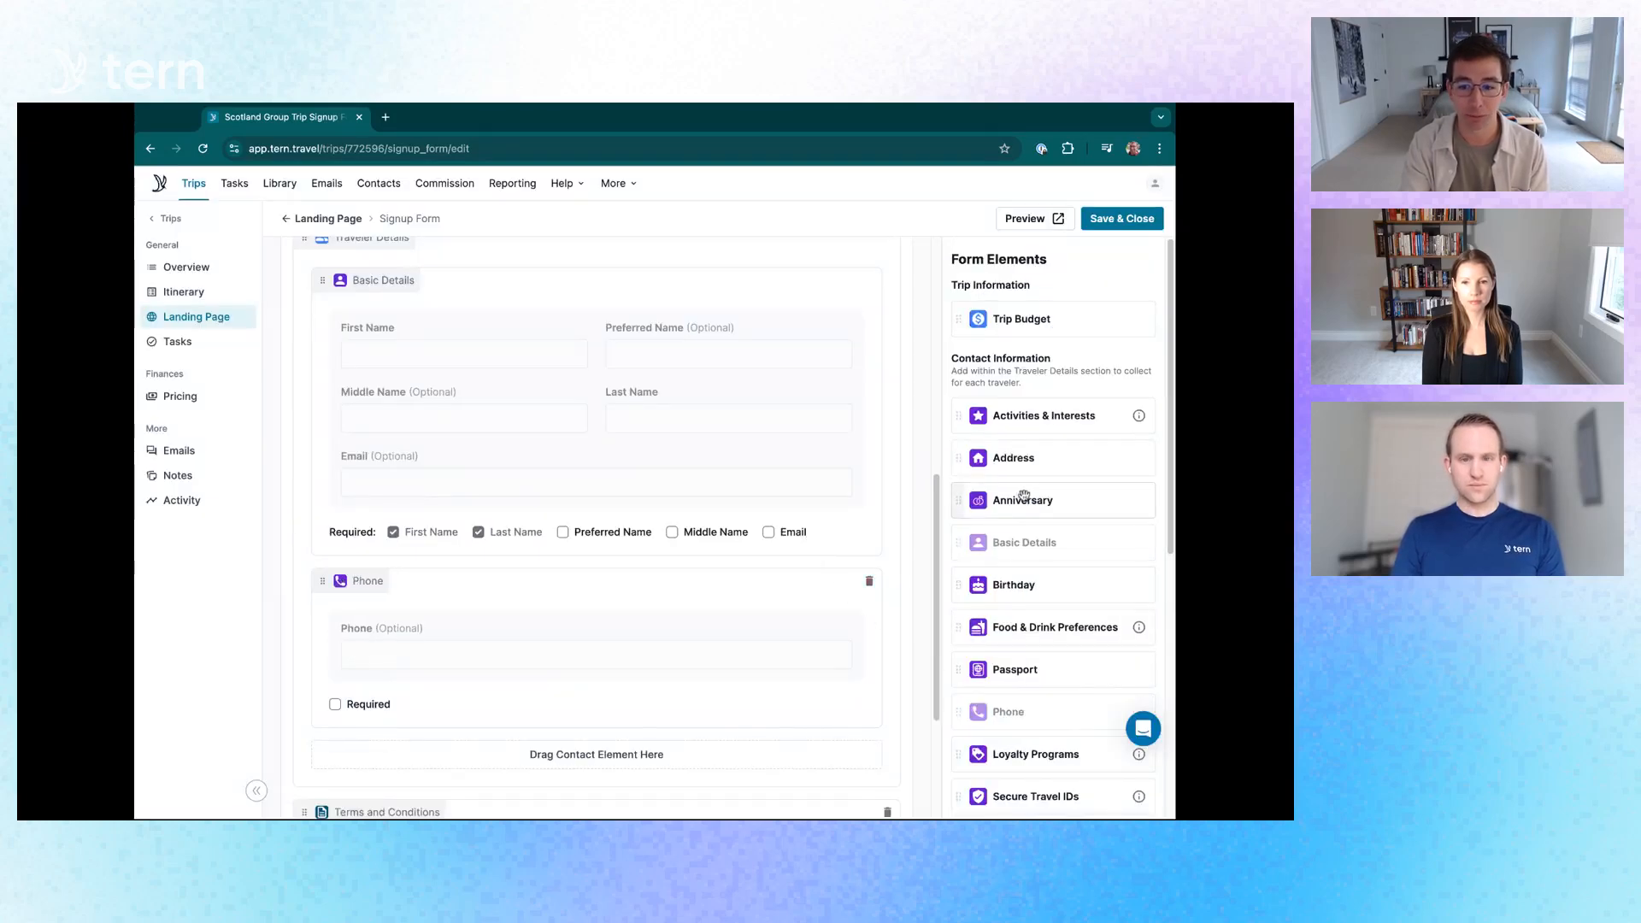
# Add the Passport element to the Traveler Details section between Basic Details and Phone.
pyautogui.scroll(-2, 1031, 594)
pyautogui.moveTo(1026, 599); pyautogui.dragTo(599, 571)
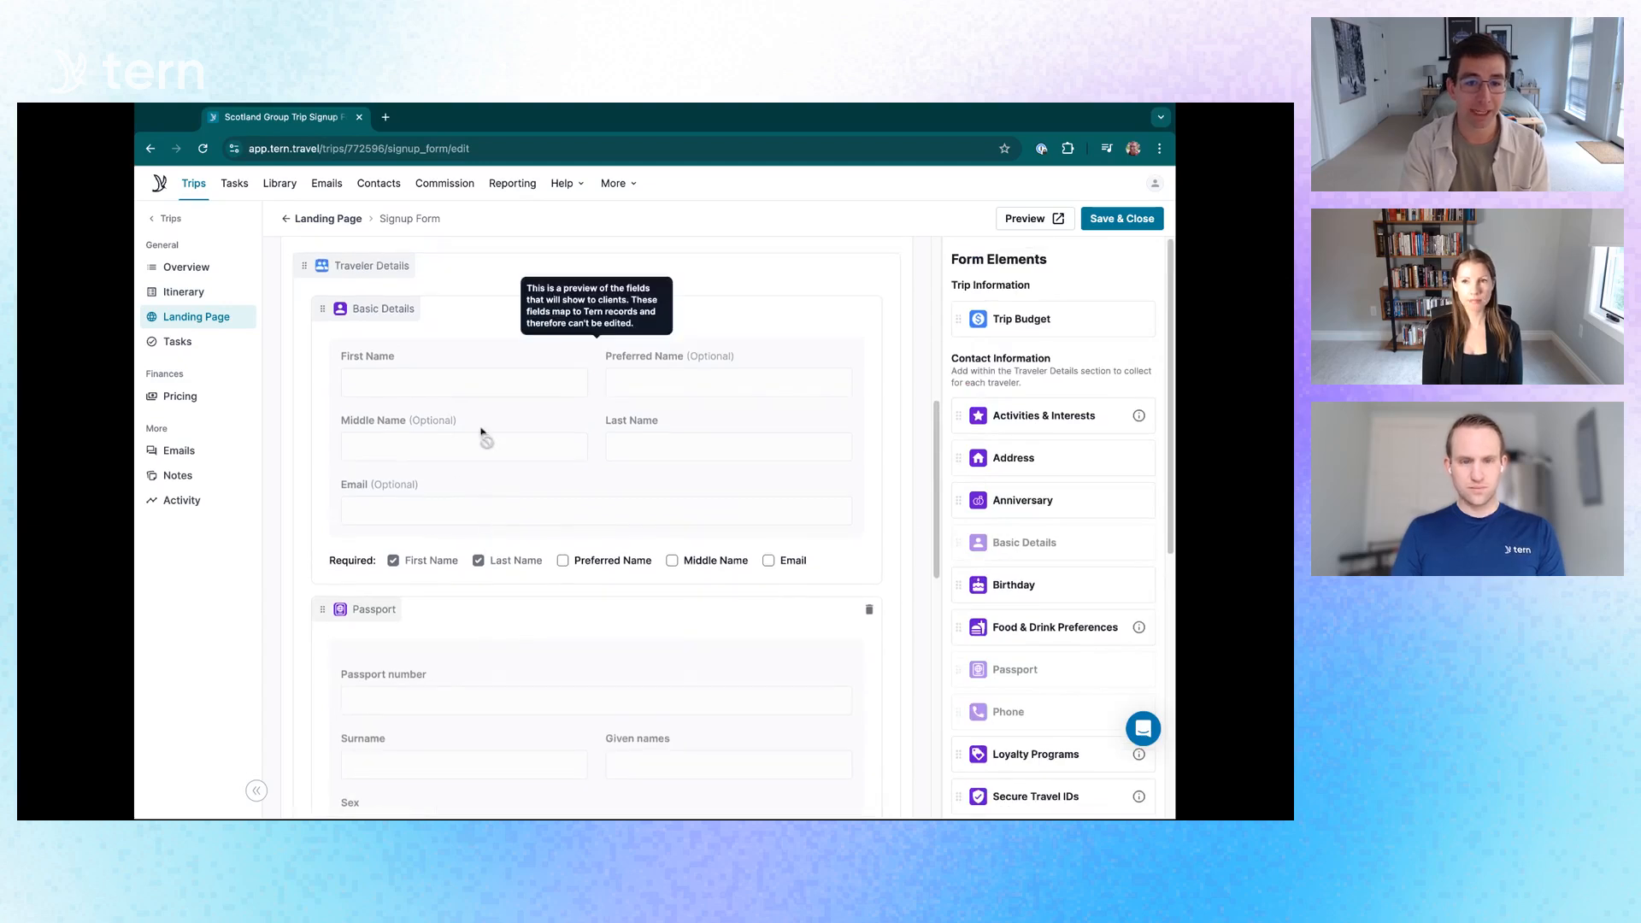
pyautogui.scroll(-5, 476, 433)
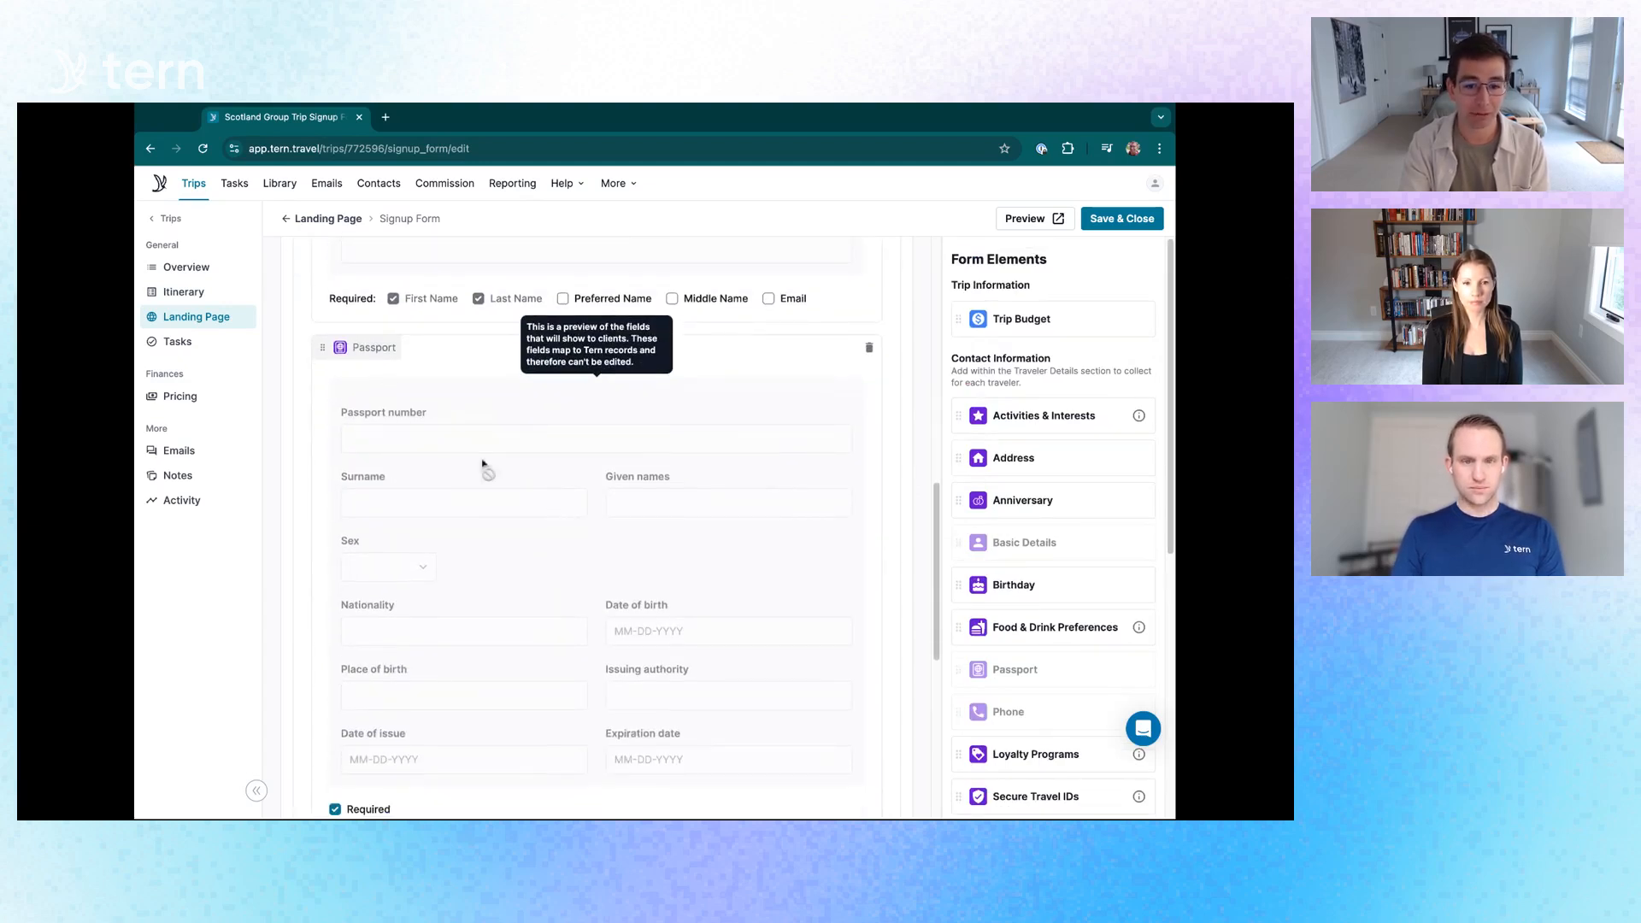
pyautogui.scroll(-1, 498, 462)
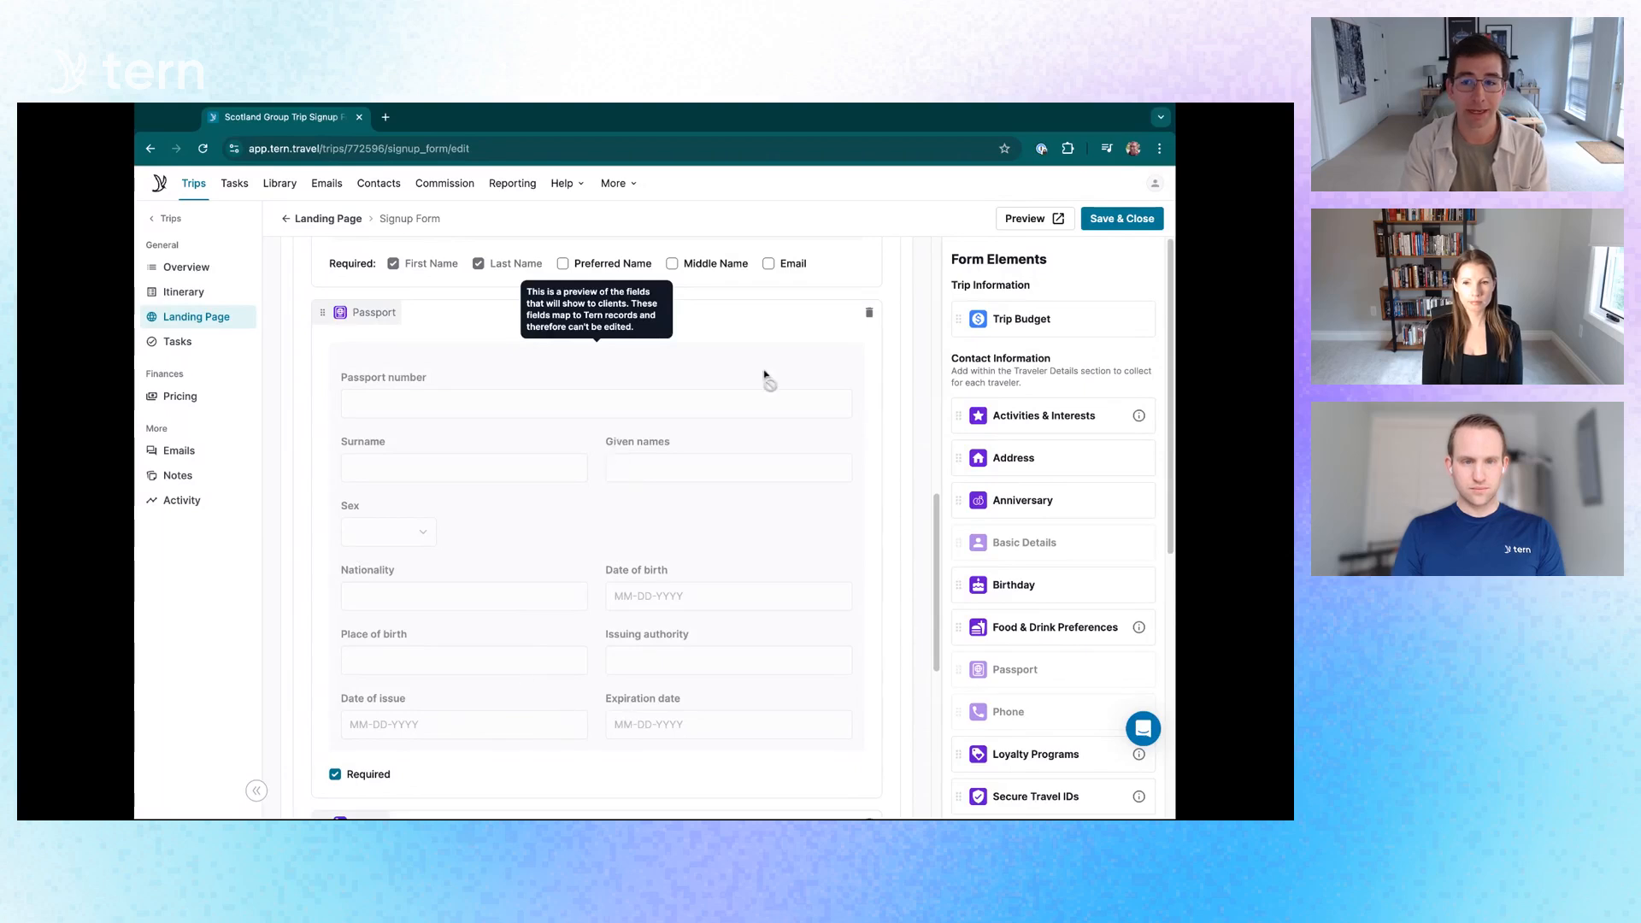
# Preview the signup form and examine the responder introduction and the Traveler #1 page down to the terms agreement.
pyautogui.click(1025, 222)
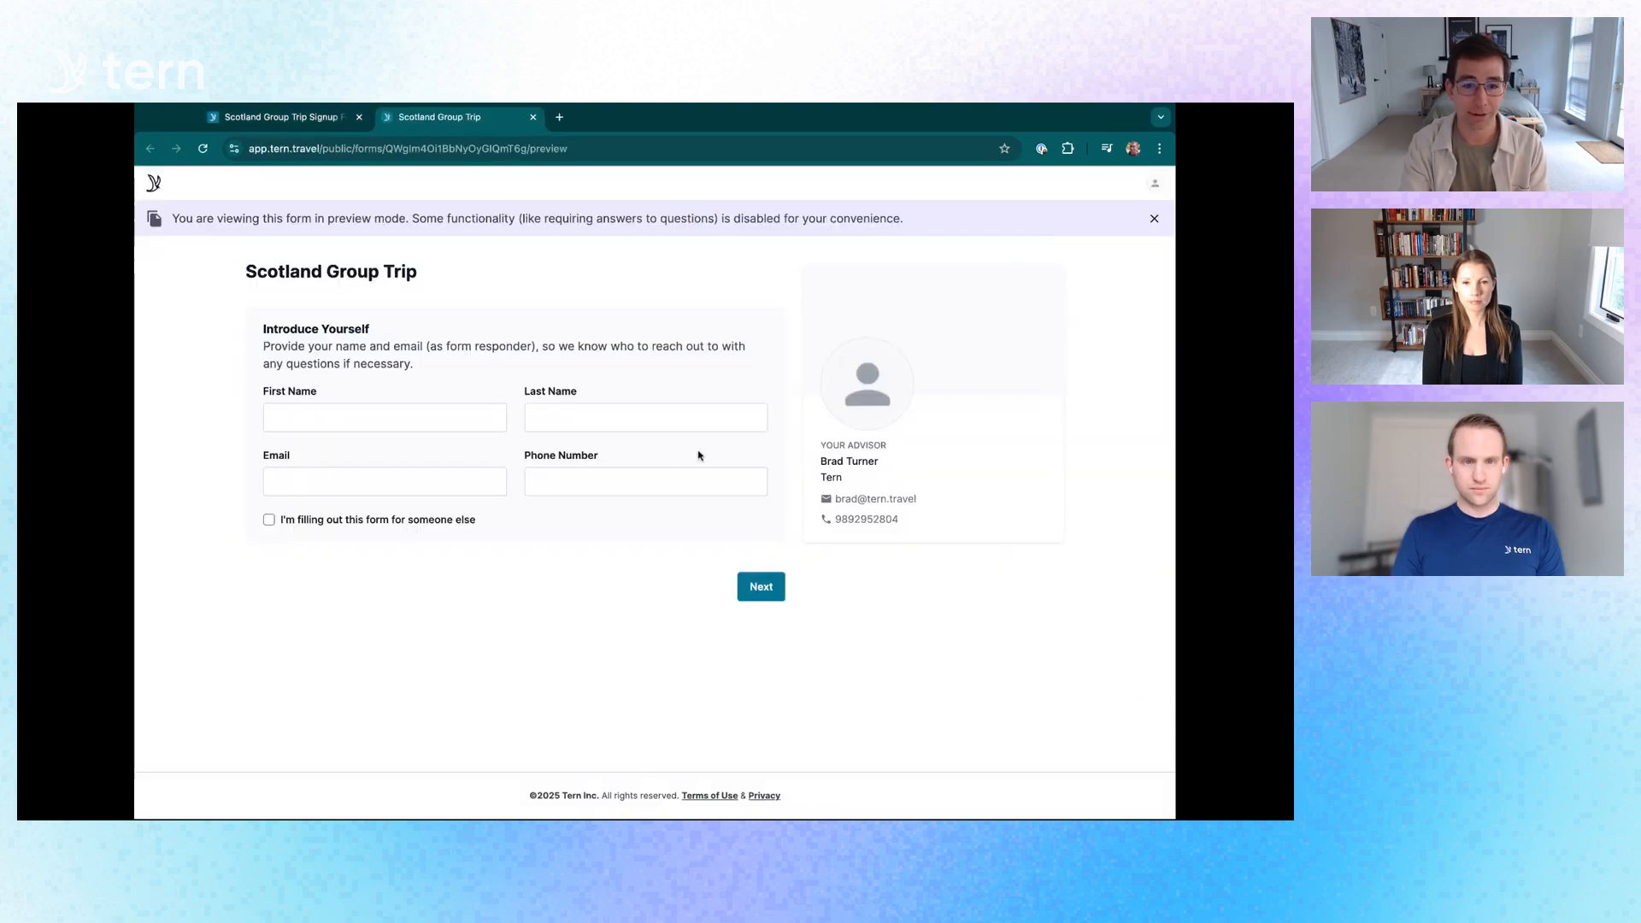
pyautogui.click(751, 584)
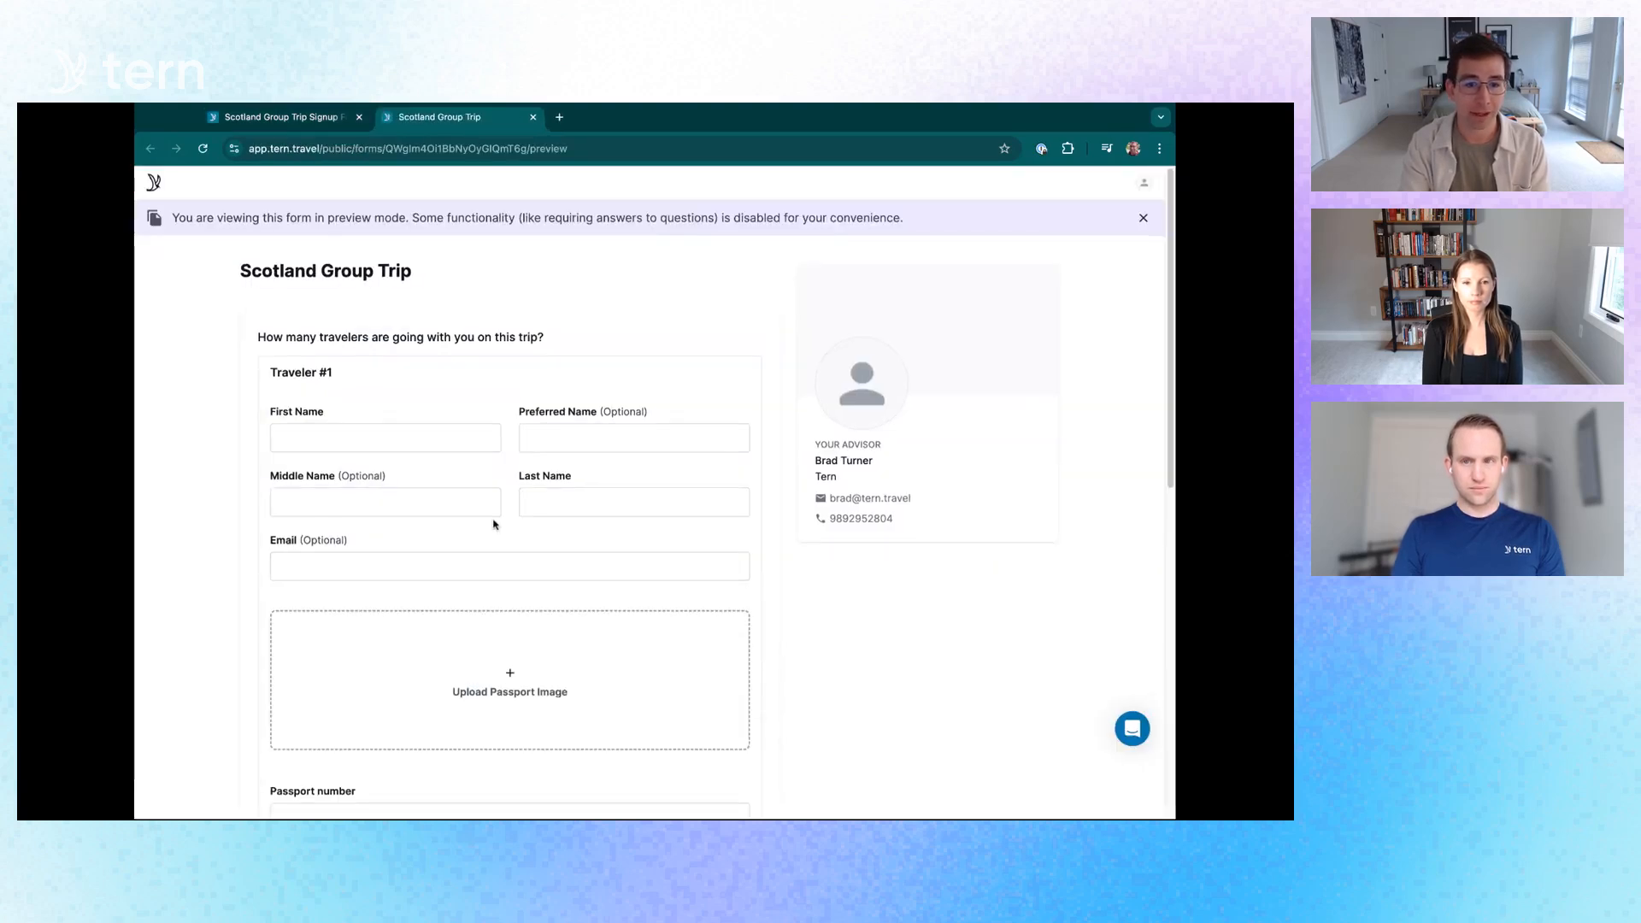
pyautogui.scroll(-1, 495, 524)
pyautogui.click(347, 394)
pyautogui.scroll(-1, 347, 394)
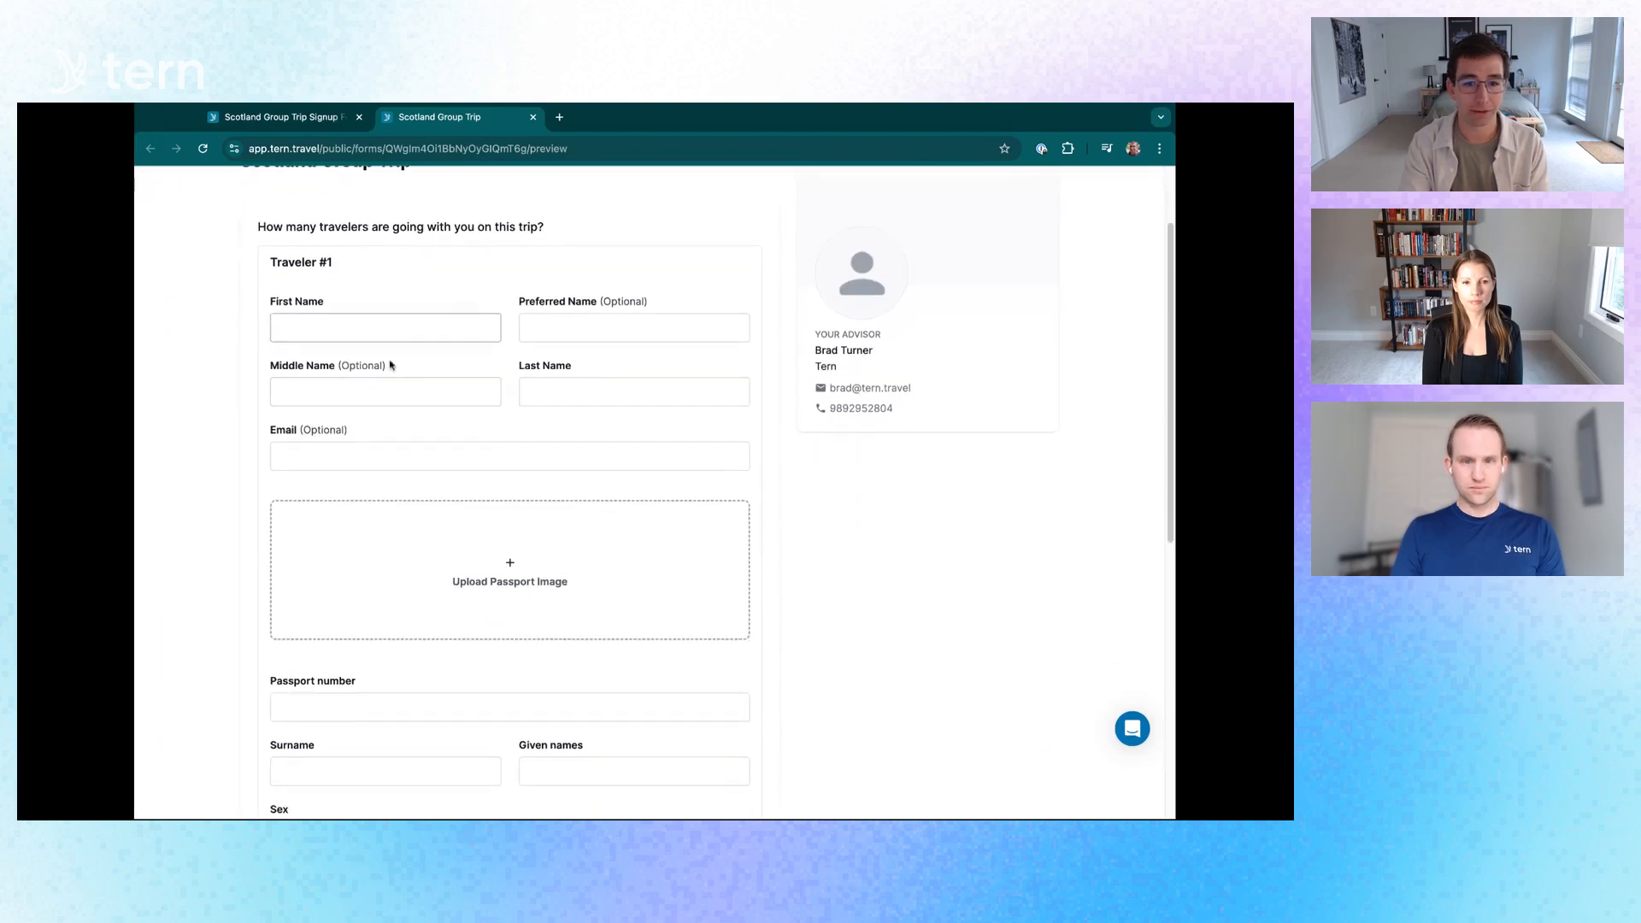
pyautogui.scroll(-3, 446, 376)
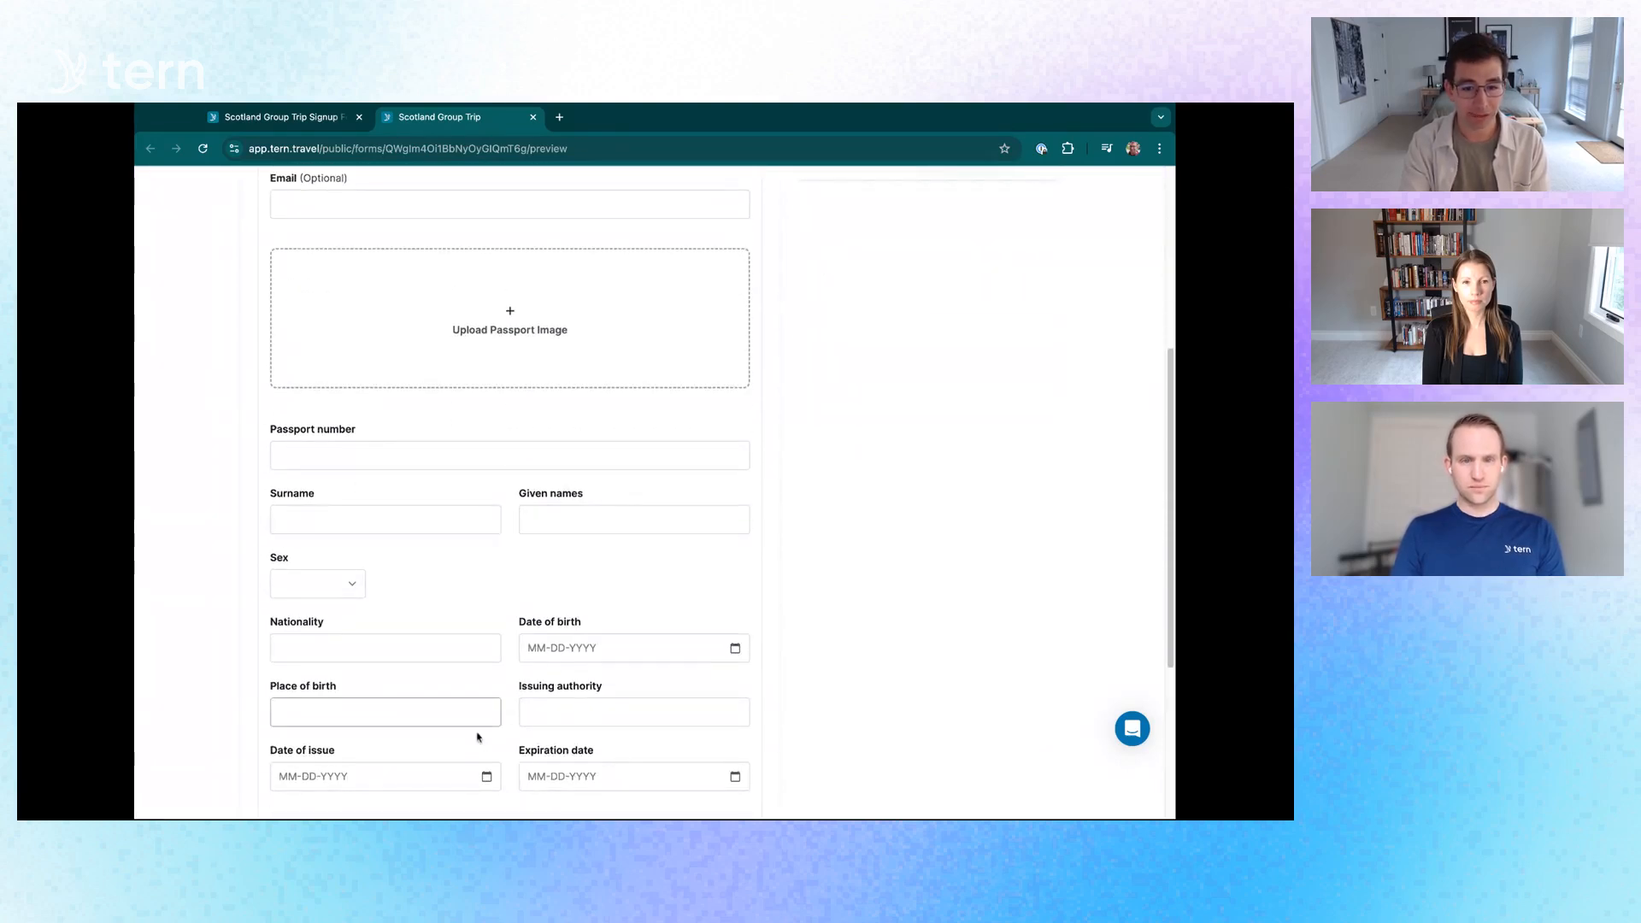
pyautogui.scroll(-5, 496, 732)
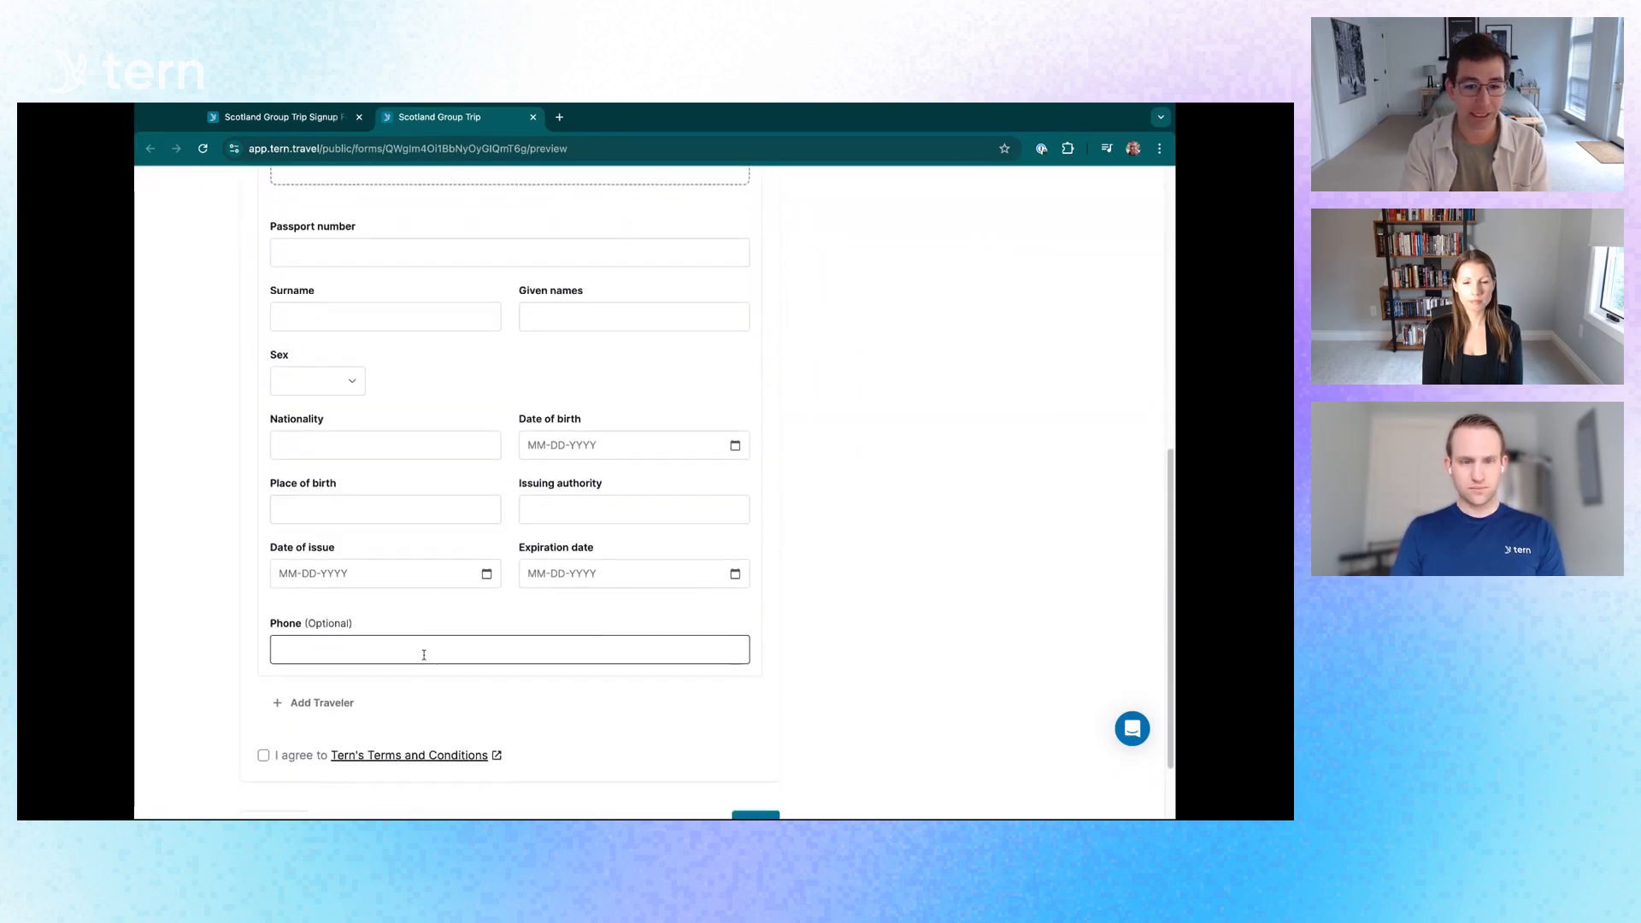
pyautogui.moveTo(318, 709)
pyautogui.scroll(-1, 317, 710)
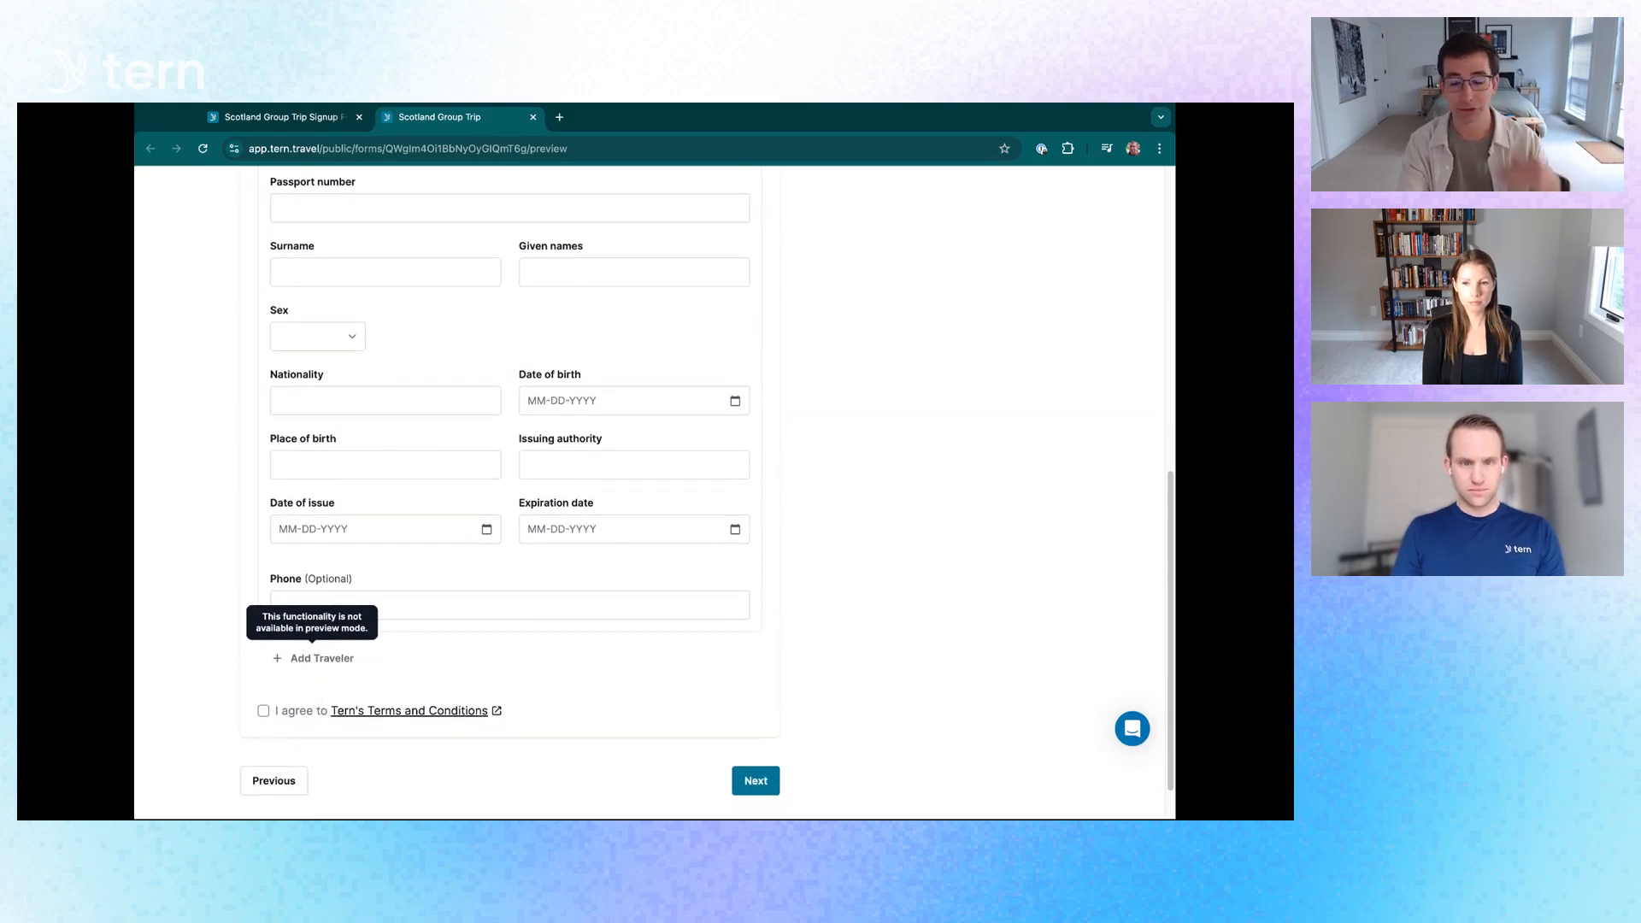
pyautogui.click(427, 599)
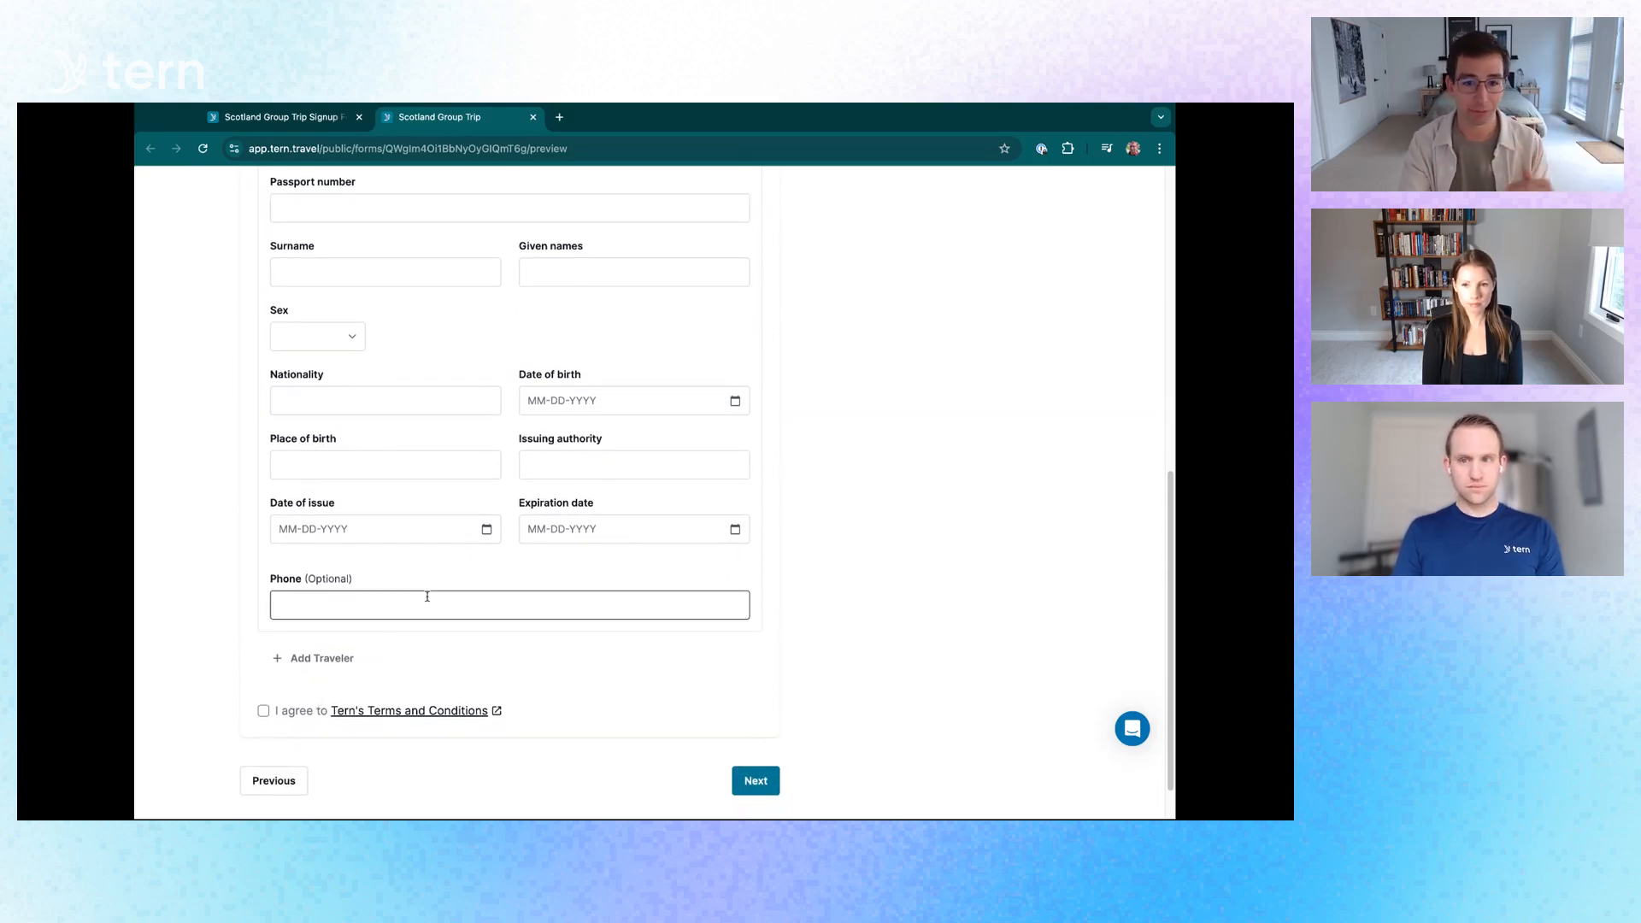
pyautogui.scroll(1, 432, 425)
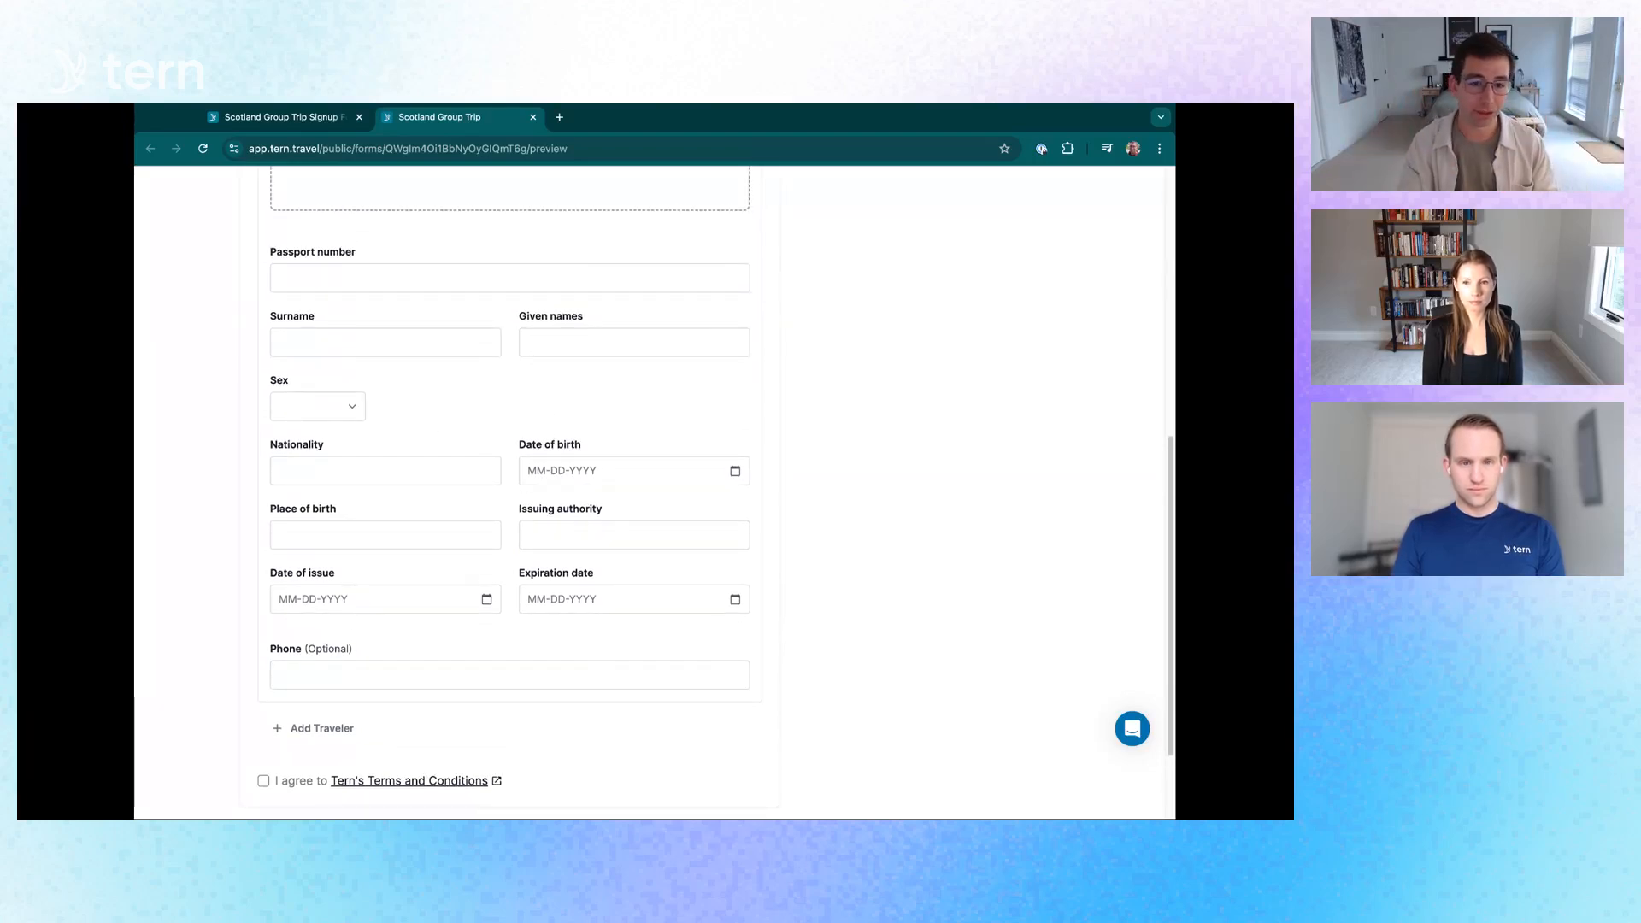
# Return to the signup form editor and add the Birthday element below Phone in the Traveler Details section.
pyautogui.click(282, 117)
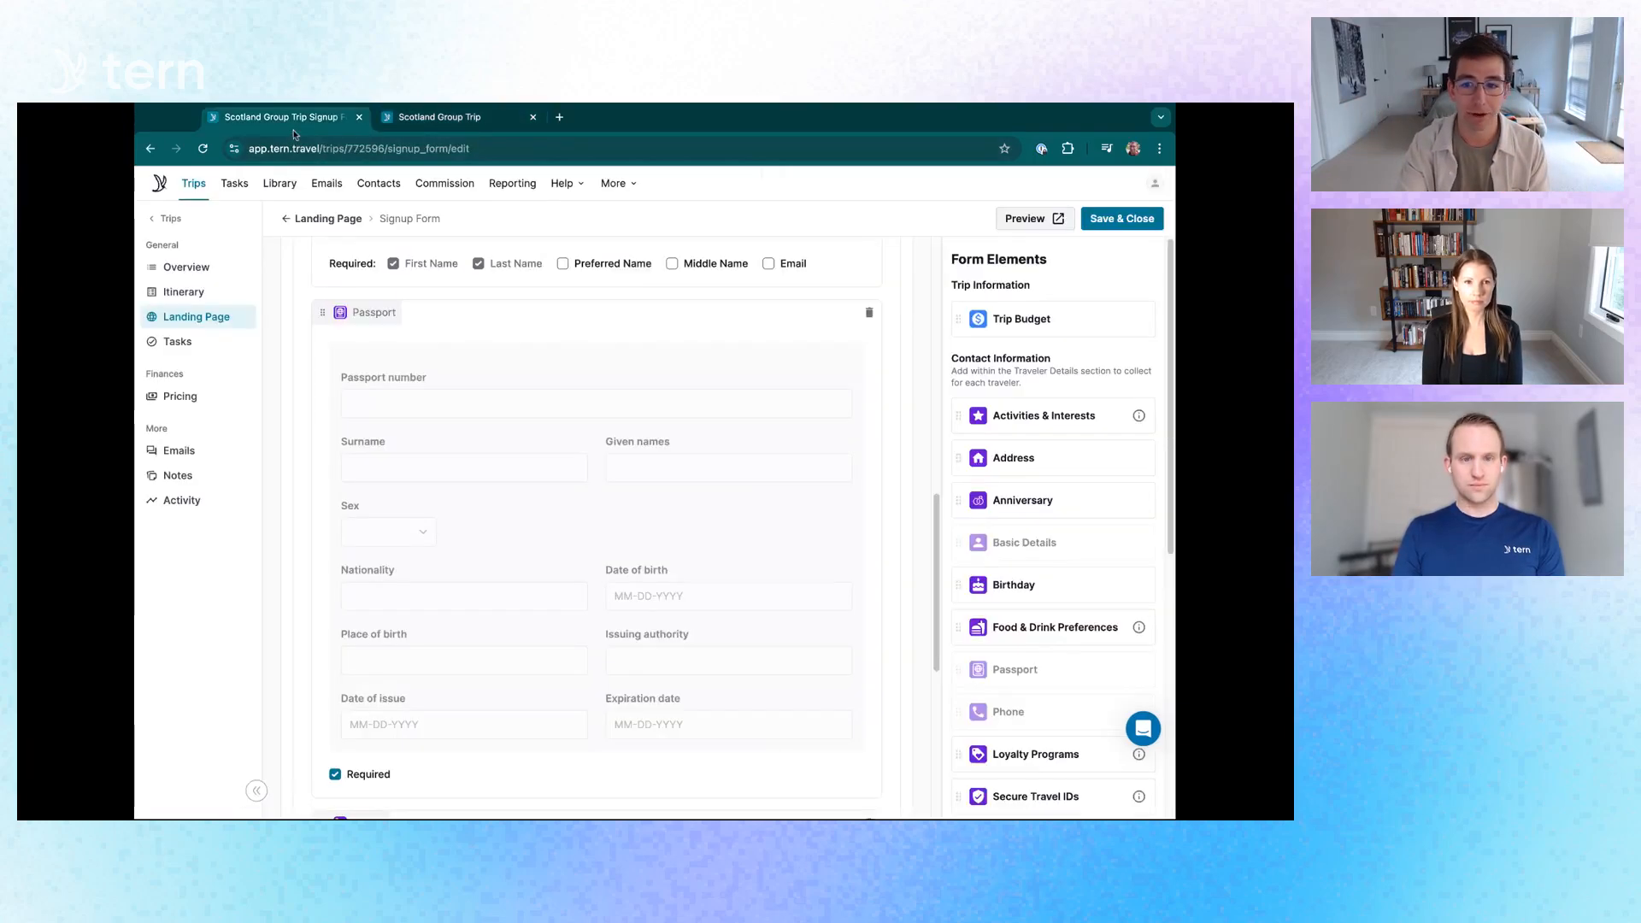
pyautogui.scroll(-3, 1016, 621)
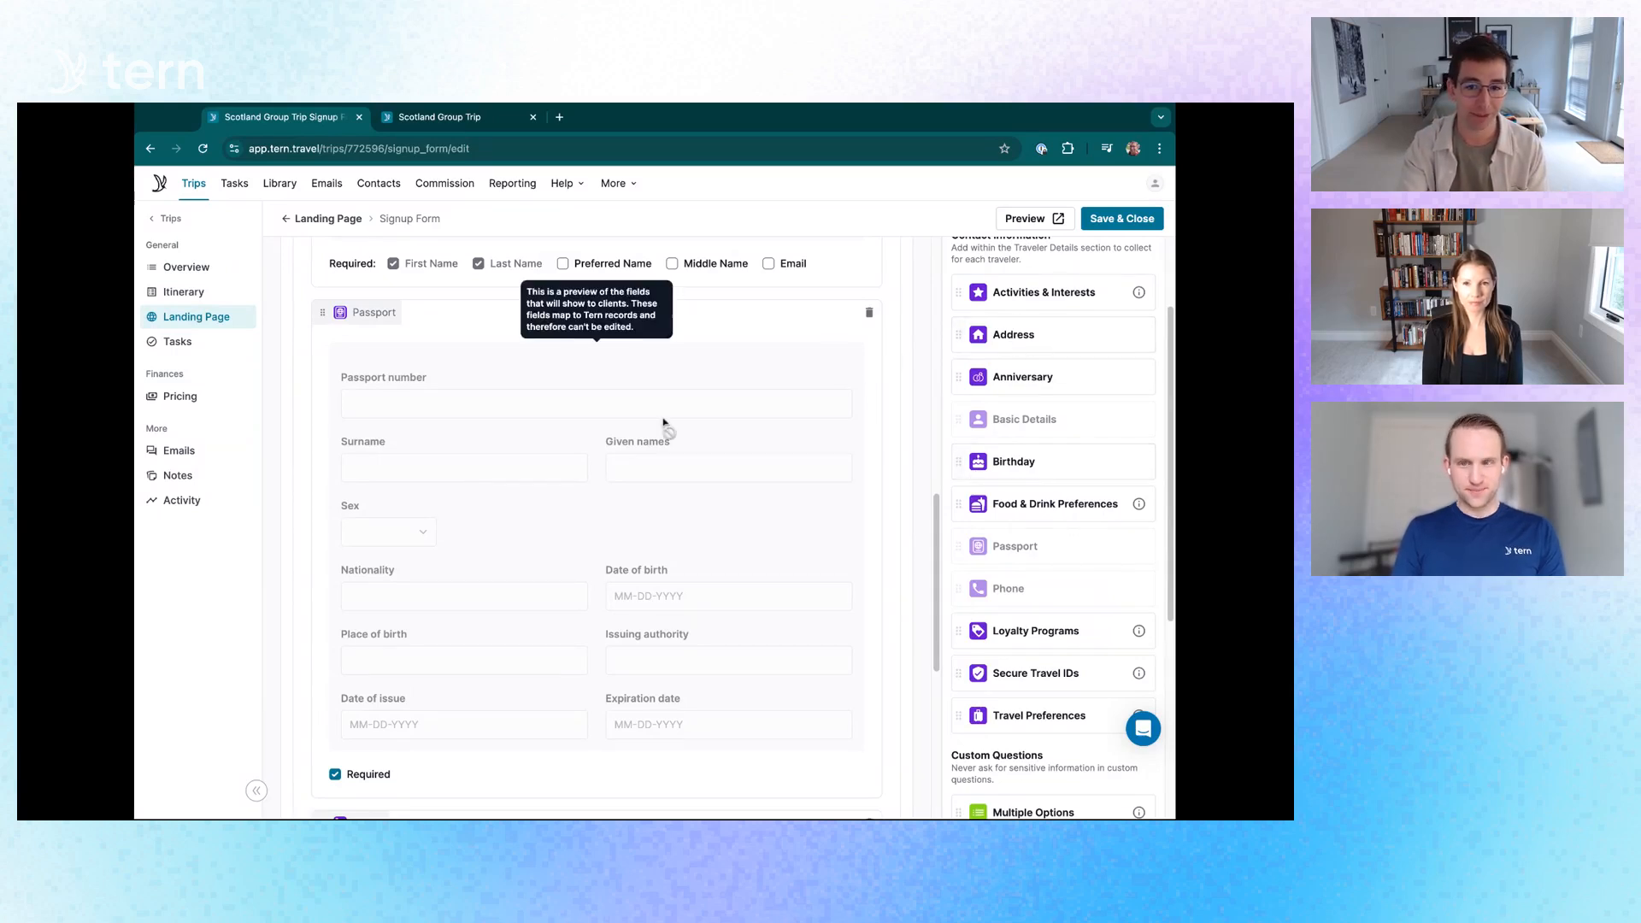
pyautogui.scroll(4, 663, 428)
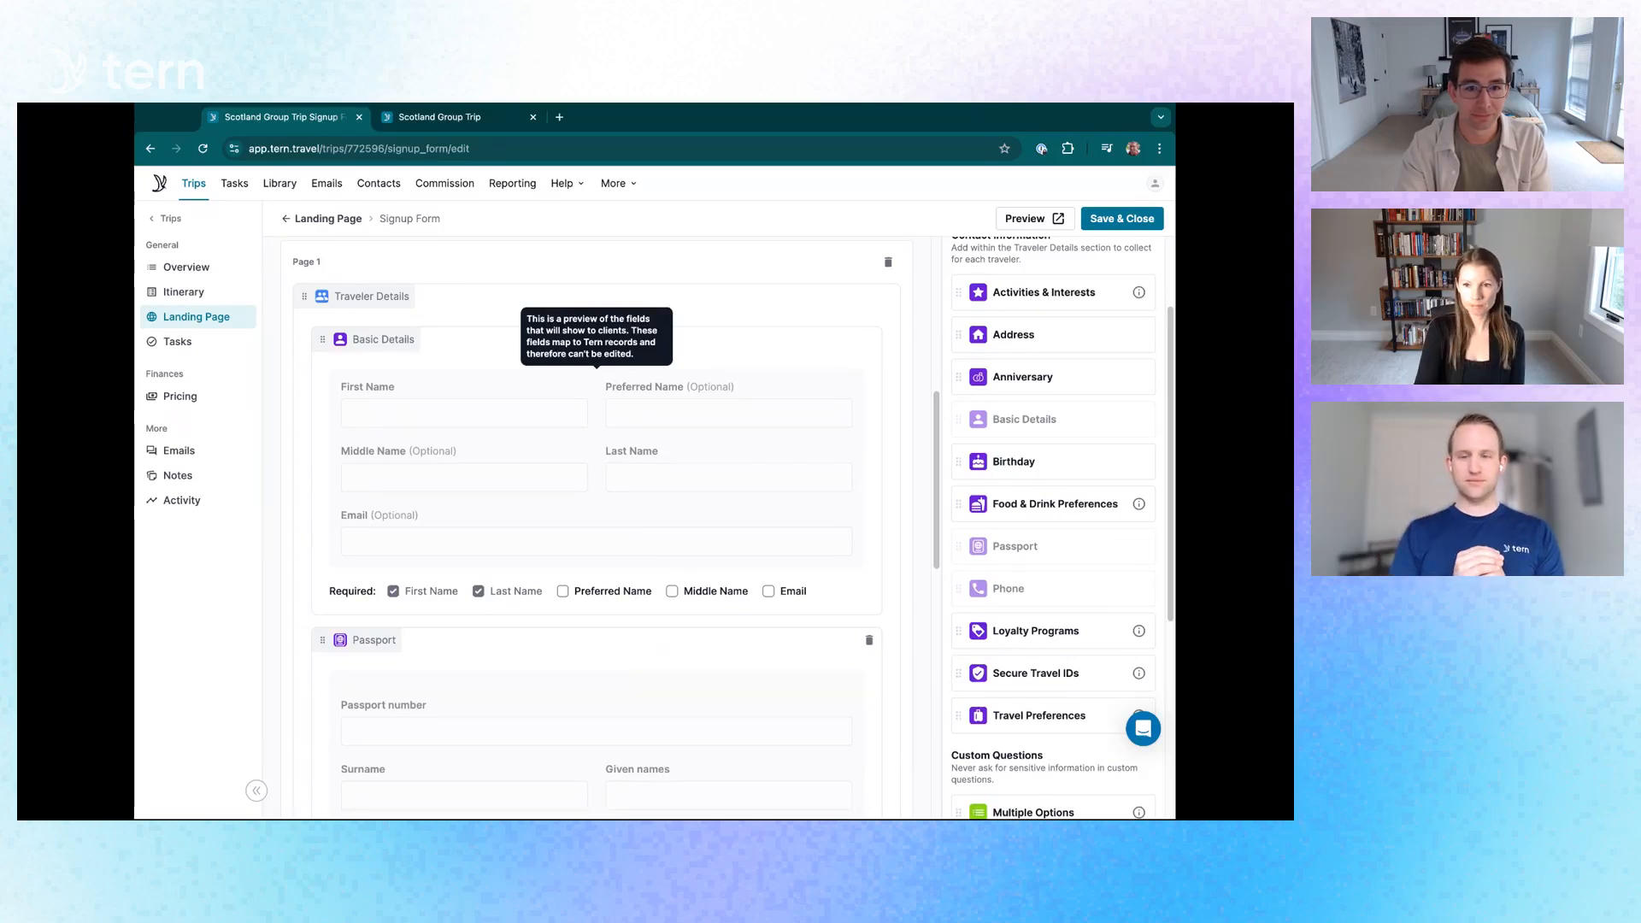
pyautogui.scroll(-10, 597, 513)
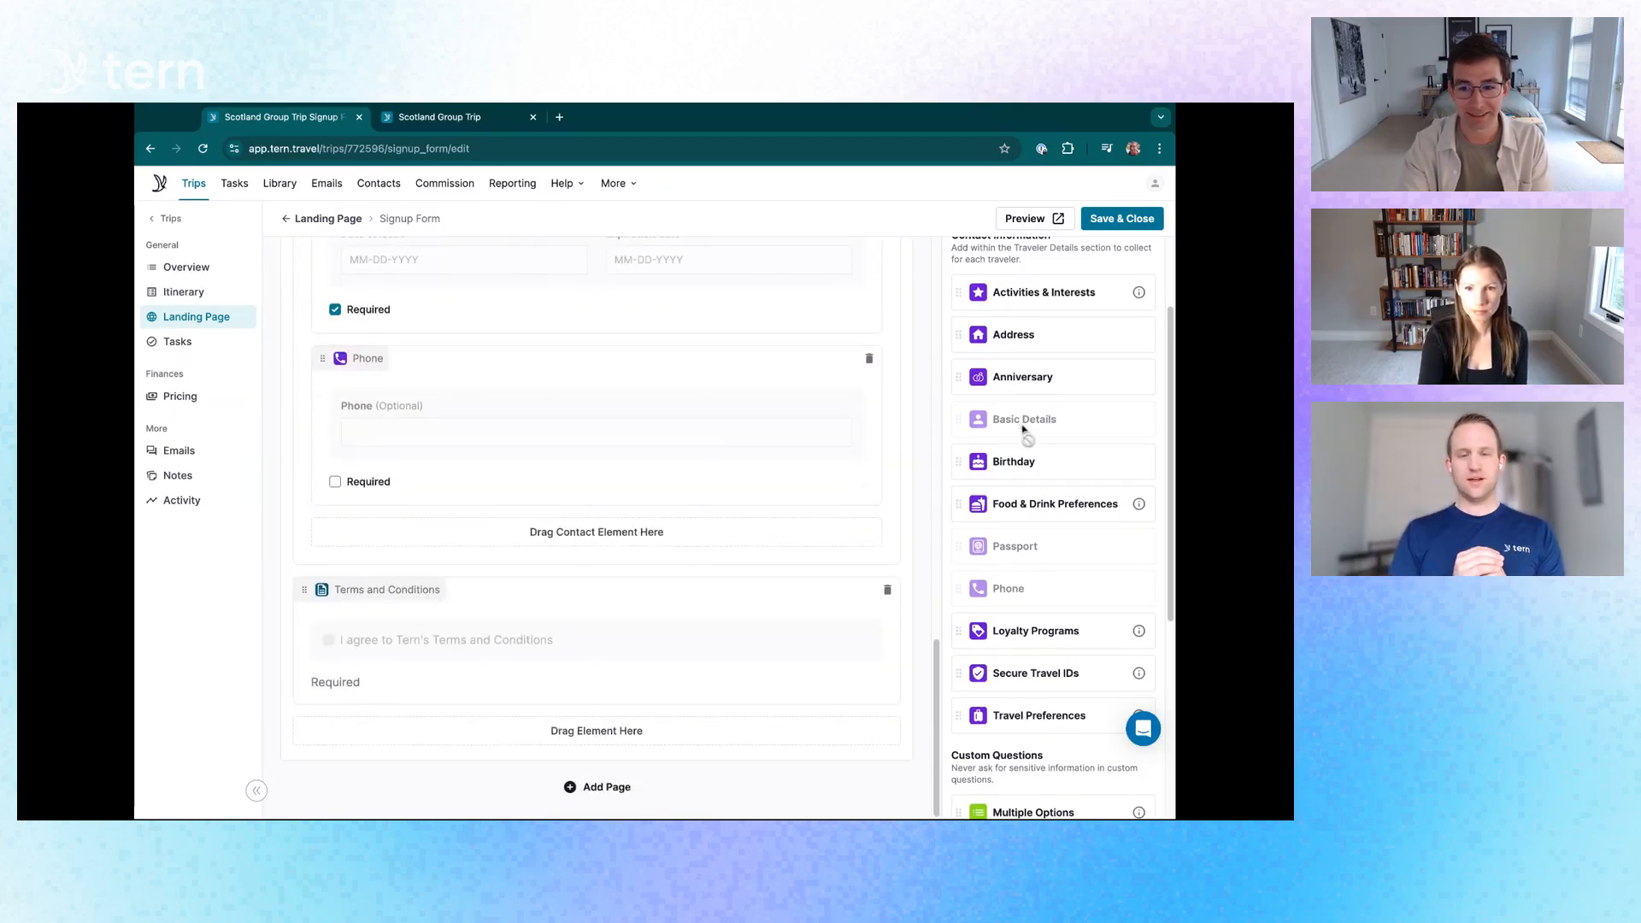
pyautogui.moveTo(1052, 455); pyautogui.dragTo(675, 748)
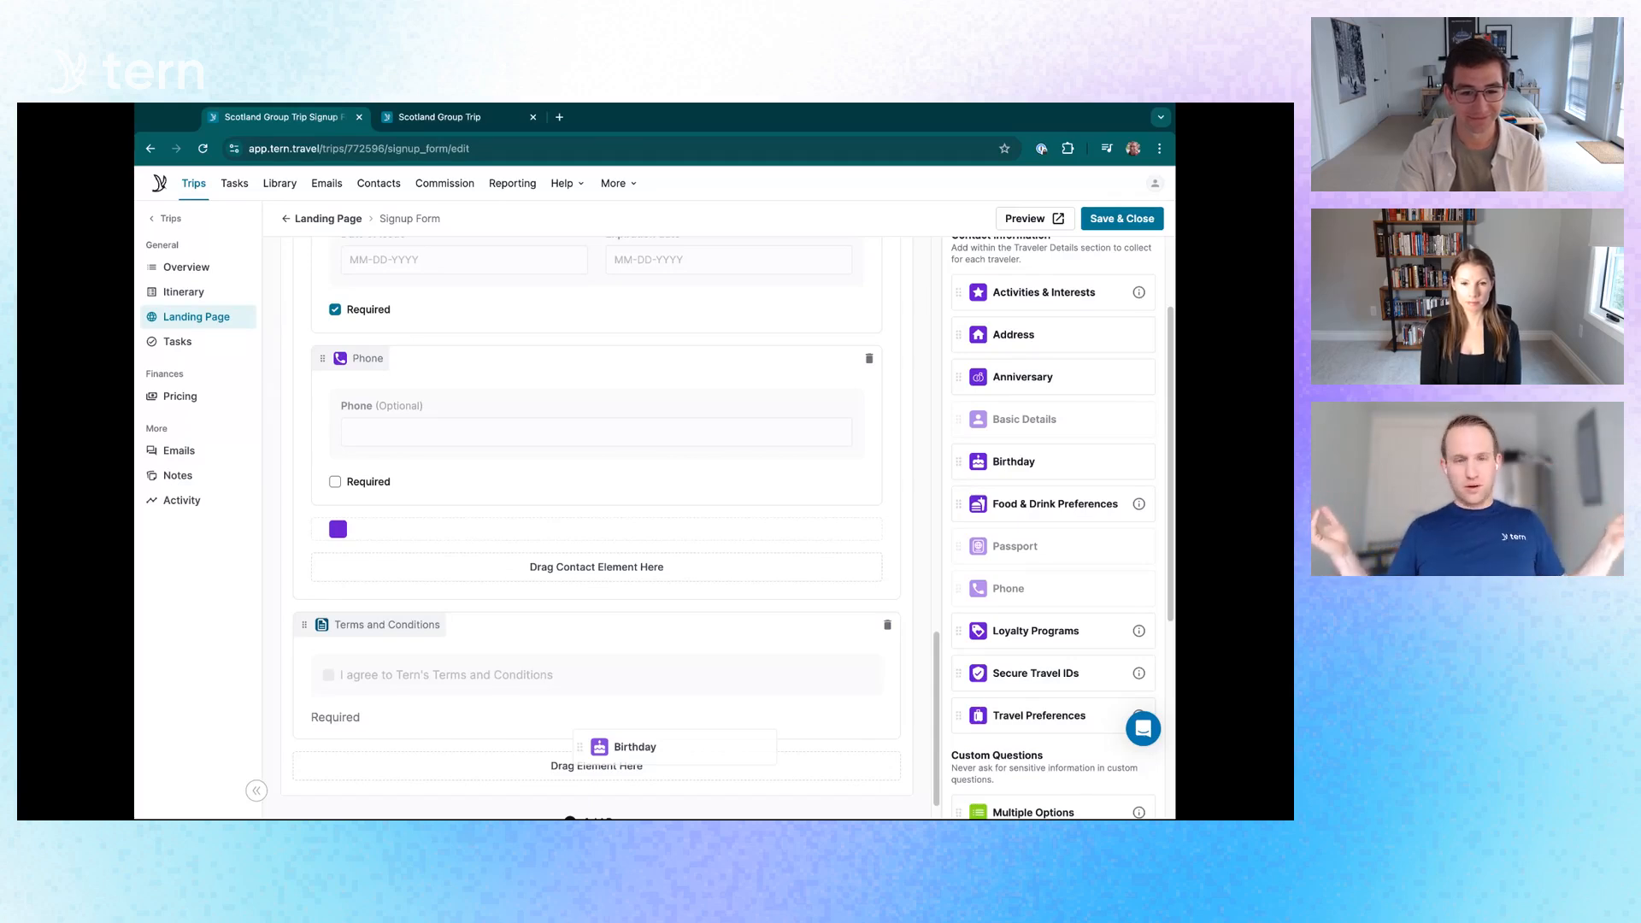
pyautogui.moveTo(675, 748); pyautogui.dragTo(614, 534)
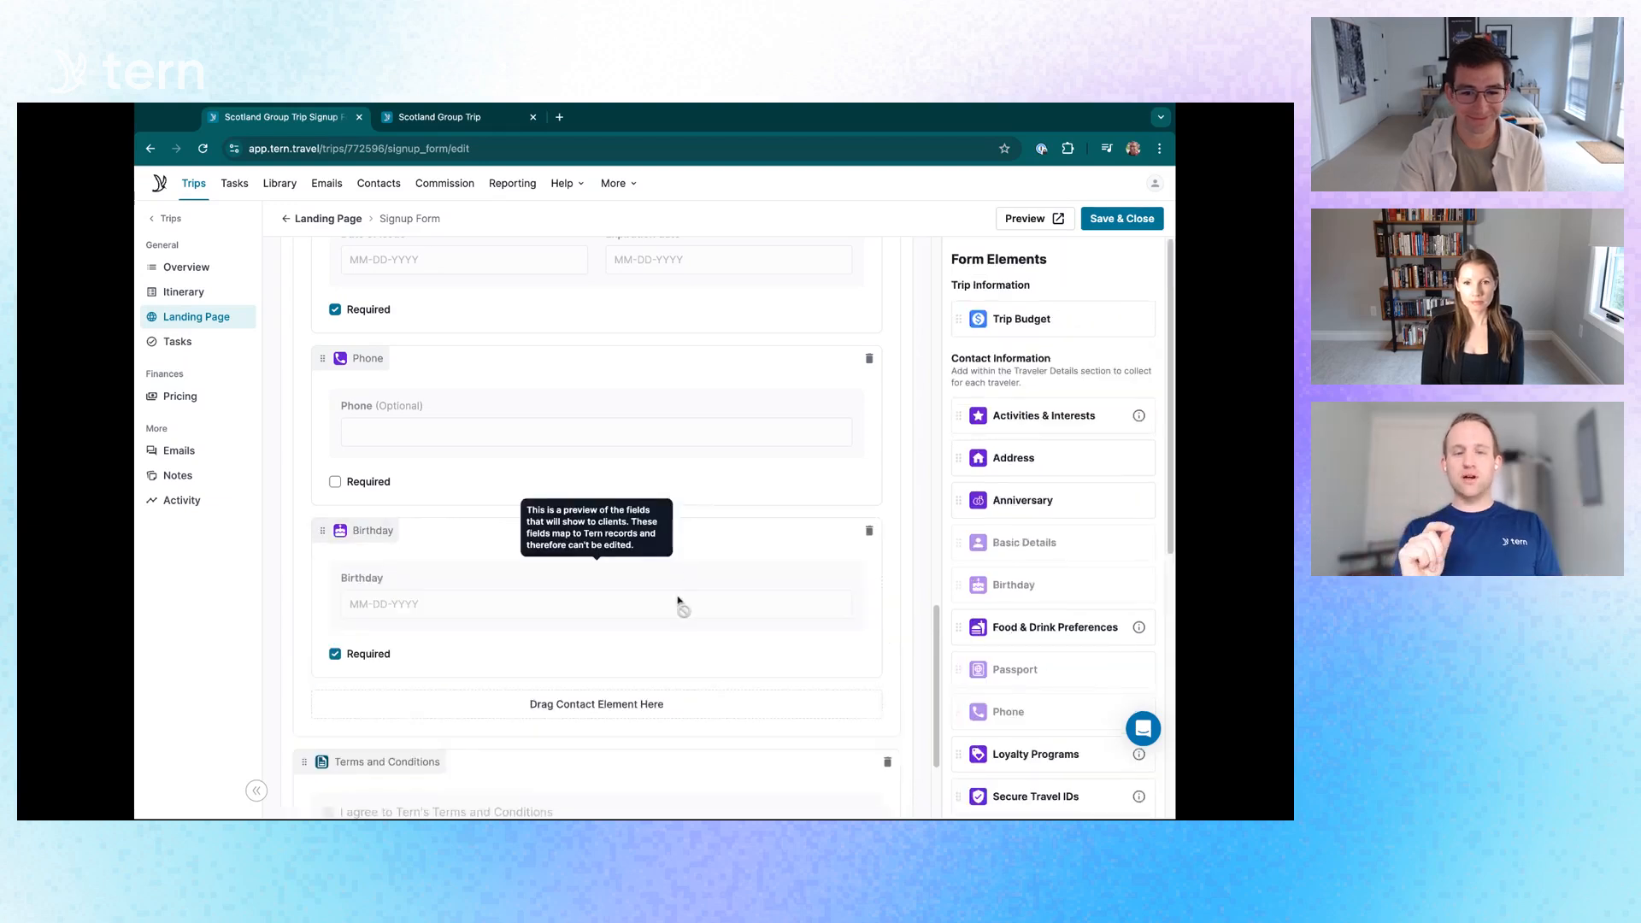
# Review the edited form's Birthday, Phone, Passport, Basic Details and Terms and Conditions sections and the remaining form elements.
pyautogui.scroll(-2, 680, 603)
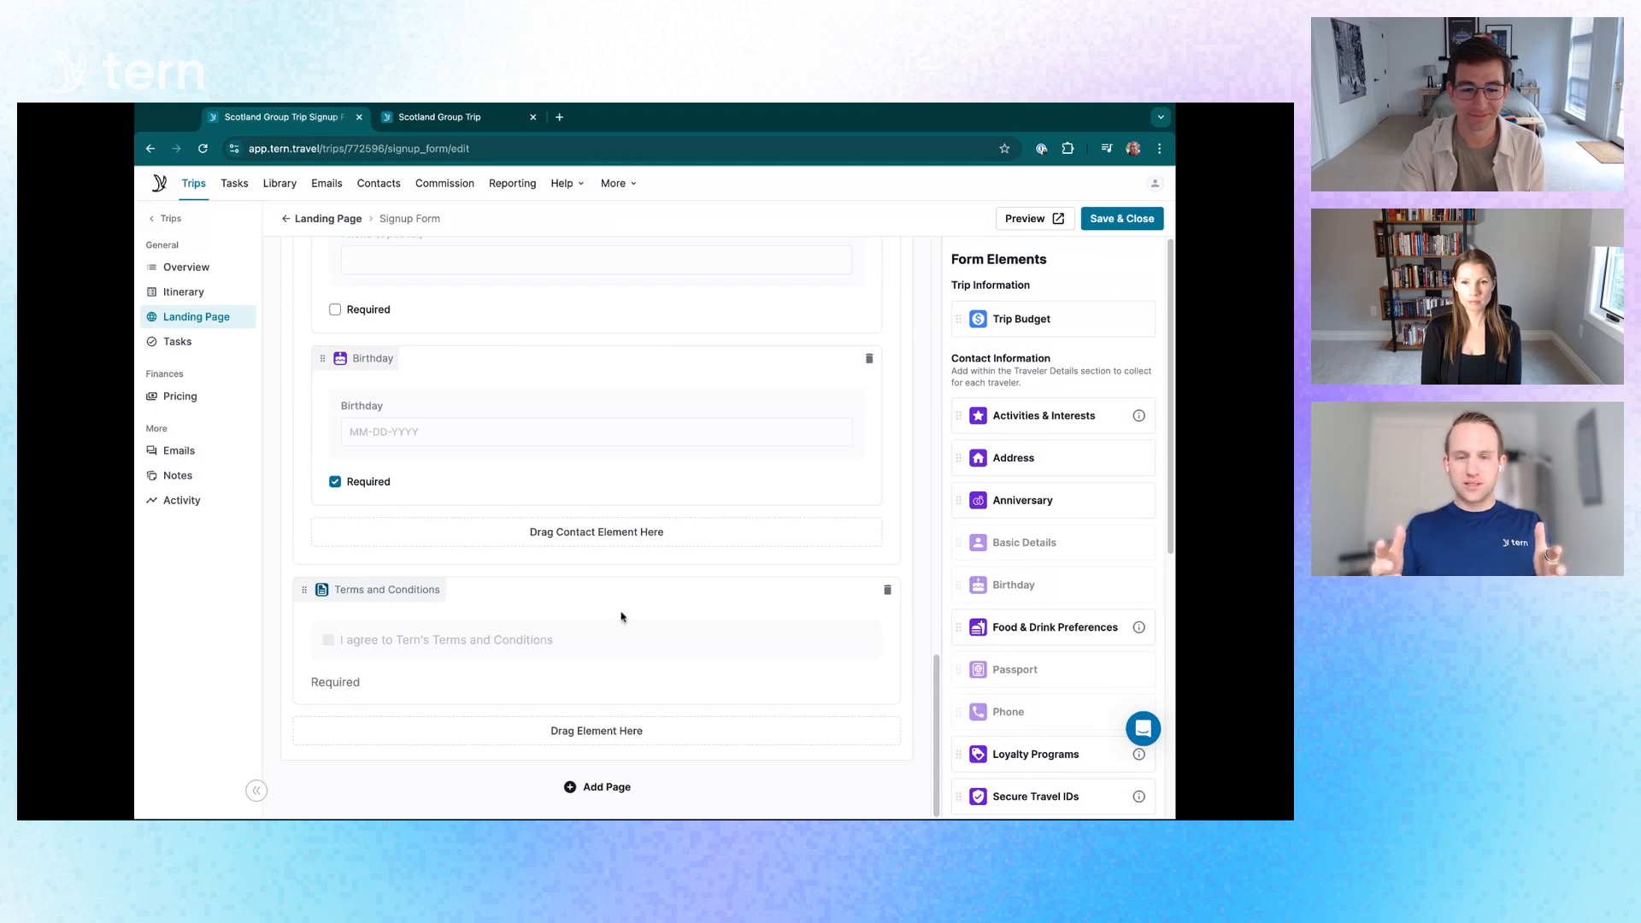
pyautogui.moveTo(640, 454)
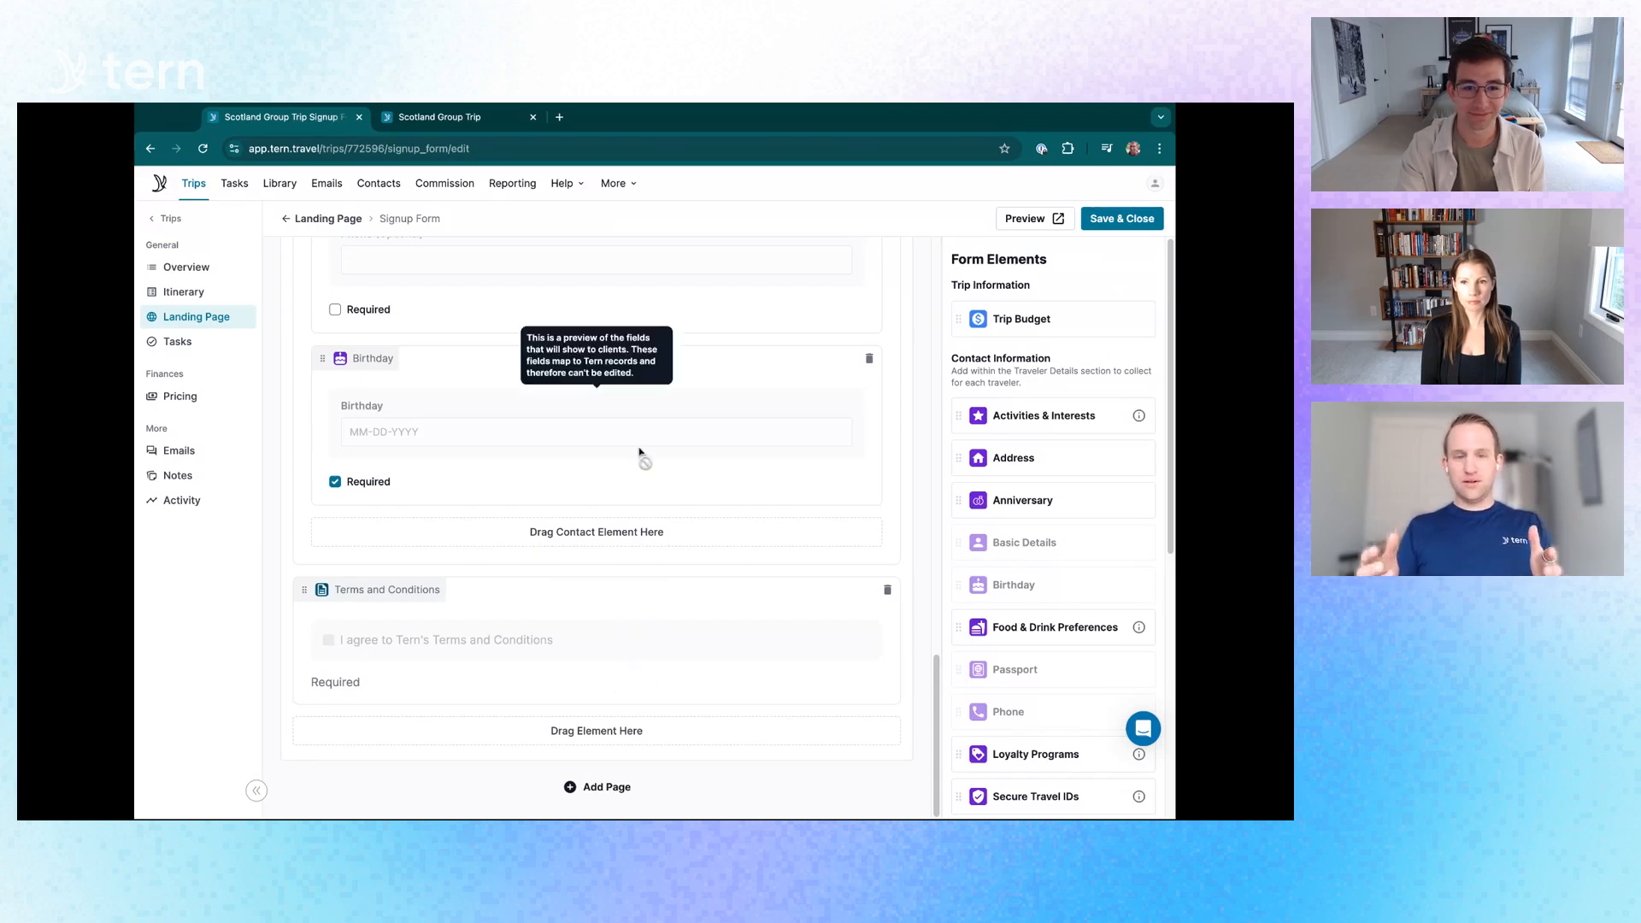
pyautogui.scroll(2, 612, 392)
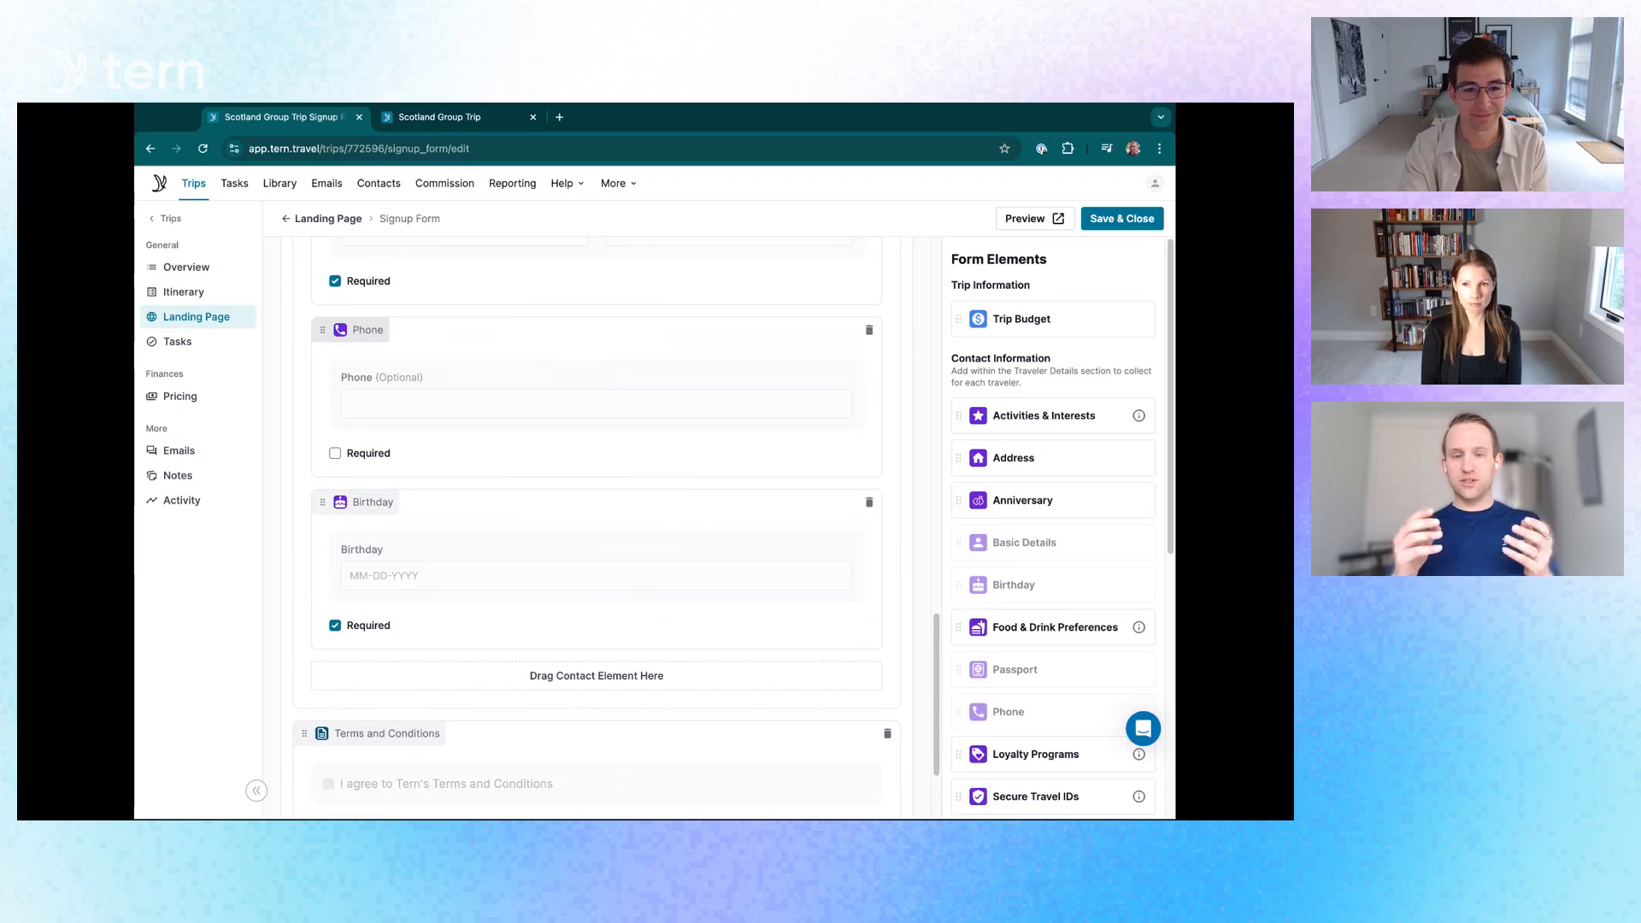
pyautogui.scroll(1, 596, 530)
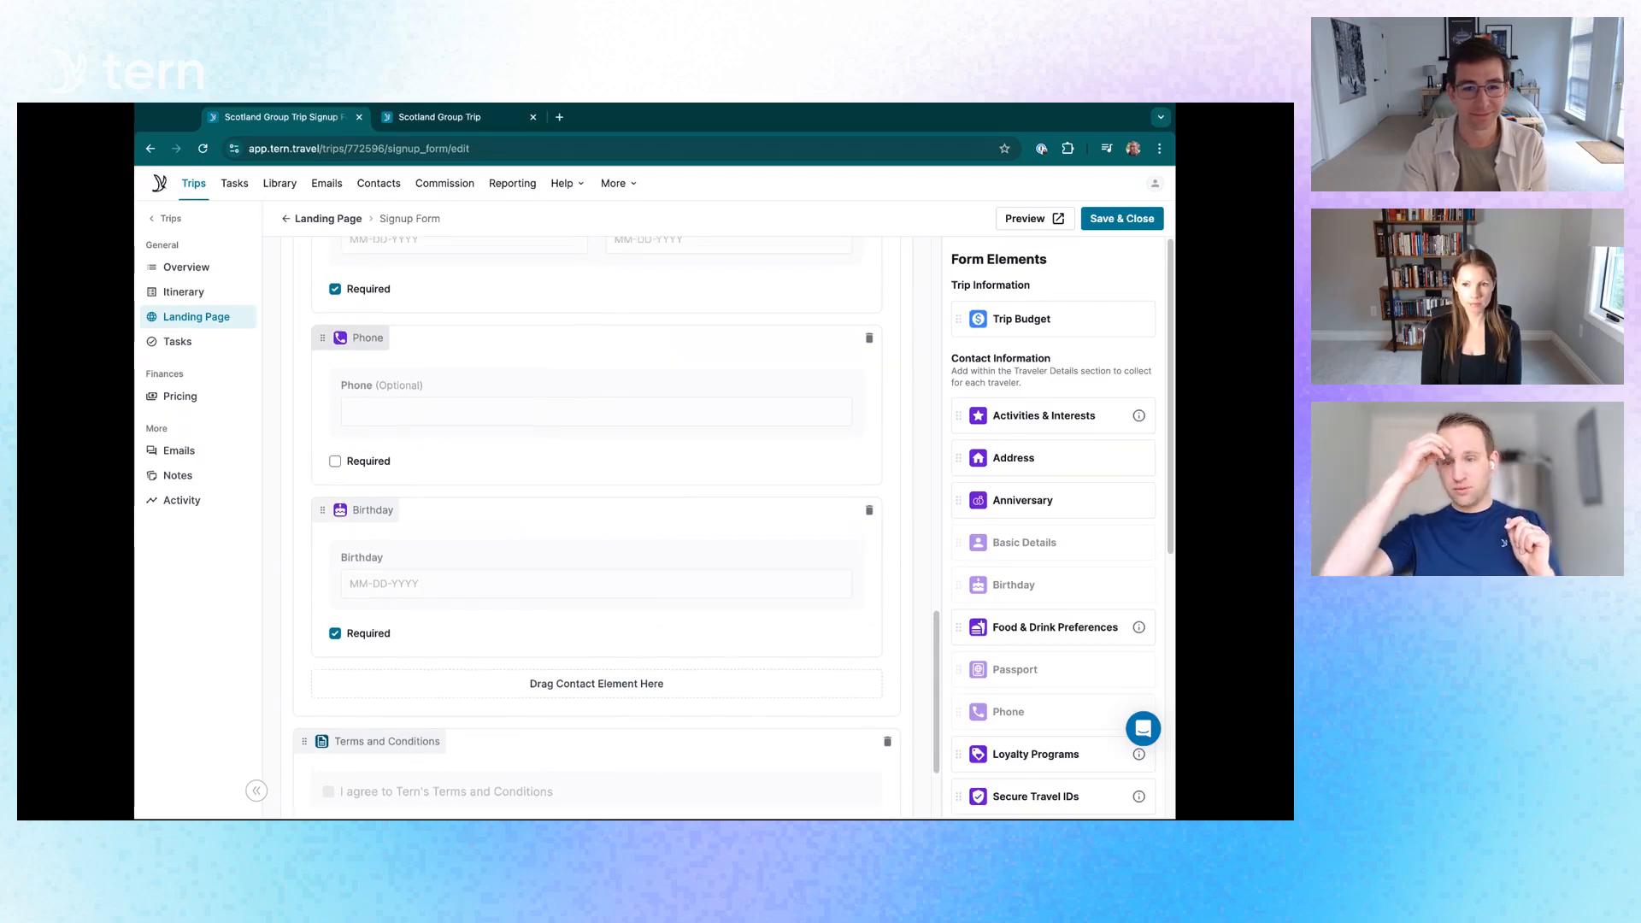
pyautogui.scroll(1, 596, 530)
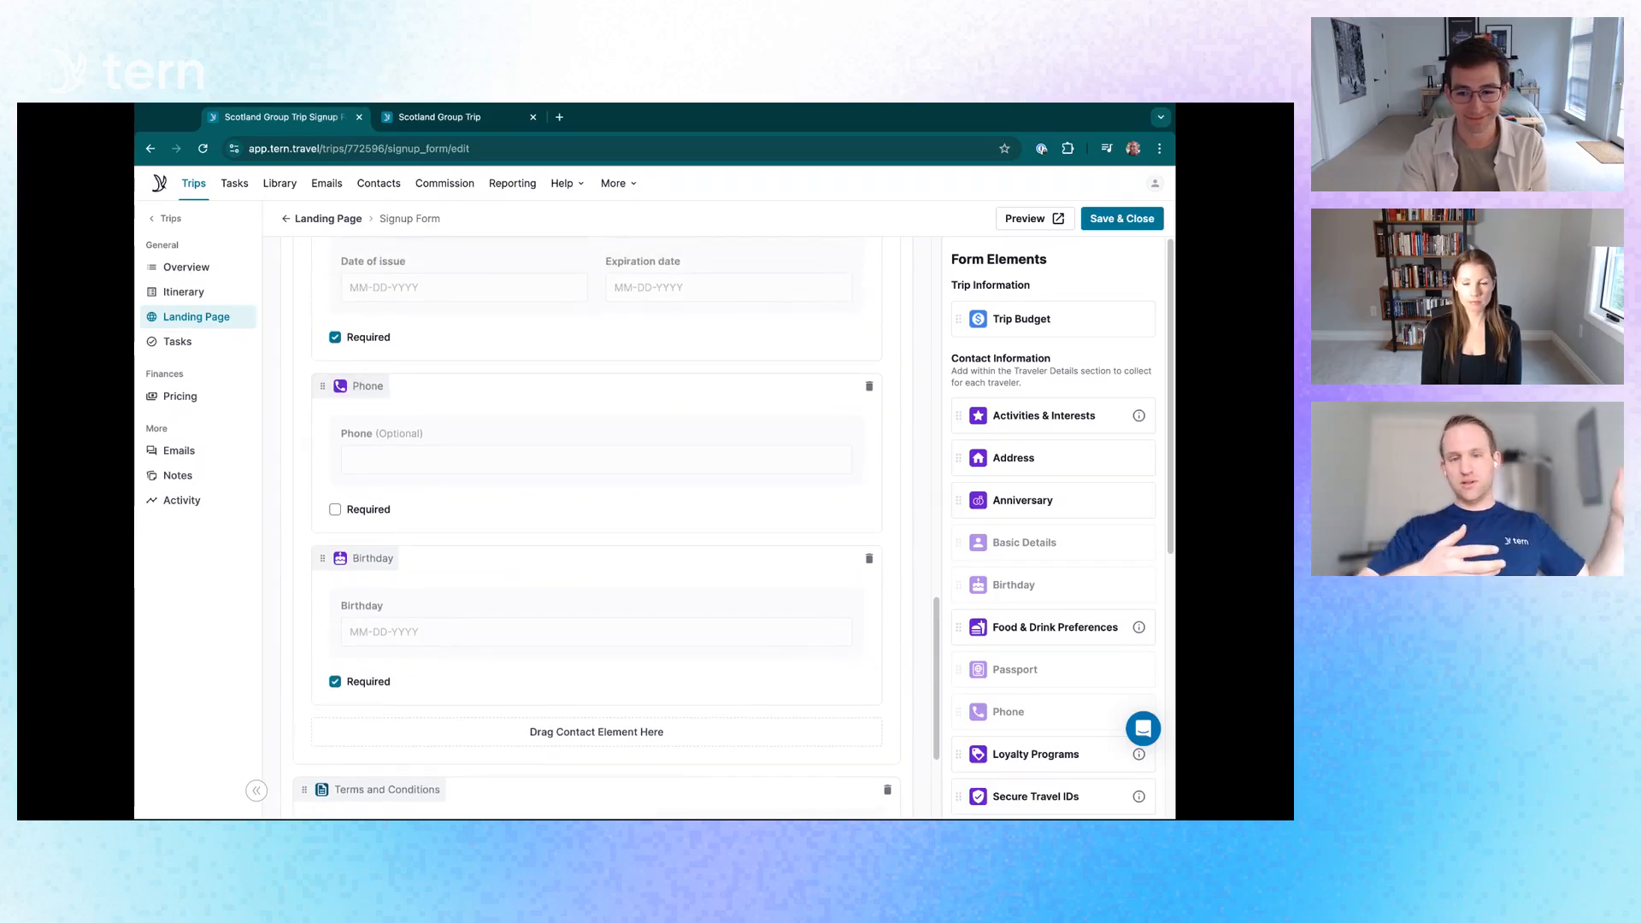
pyautogui.scroll(-3, 1059, 524)
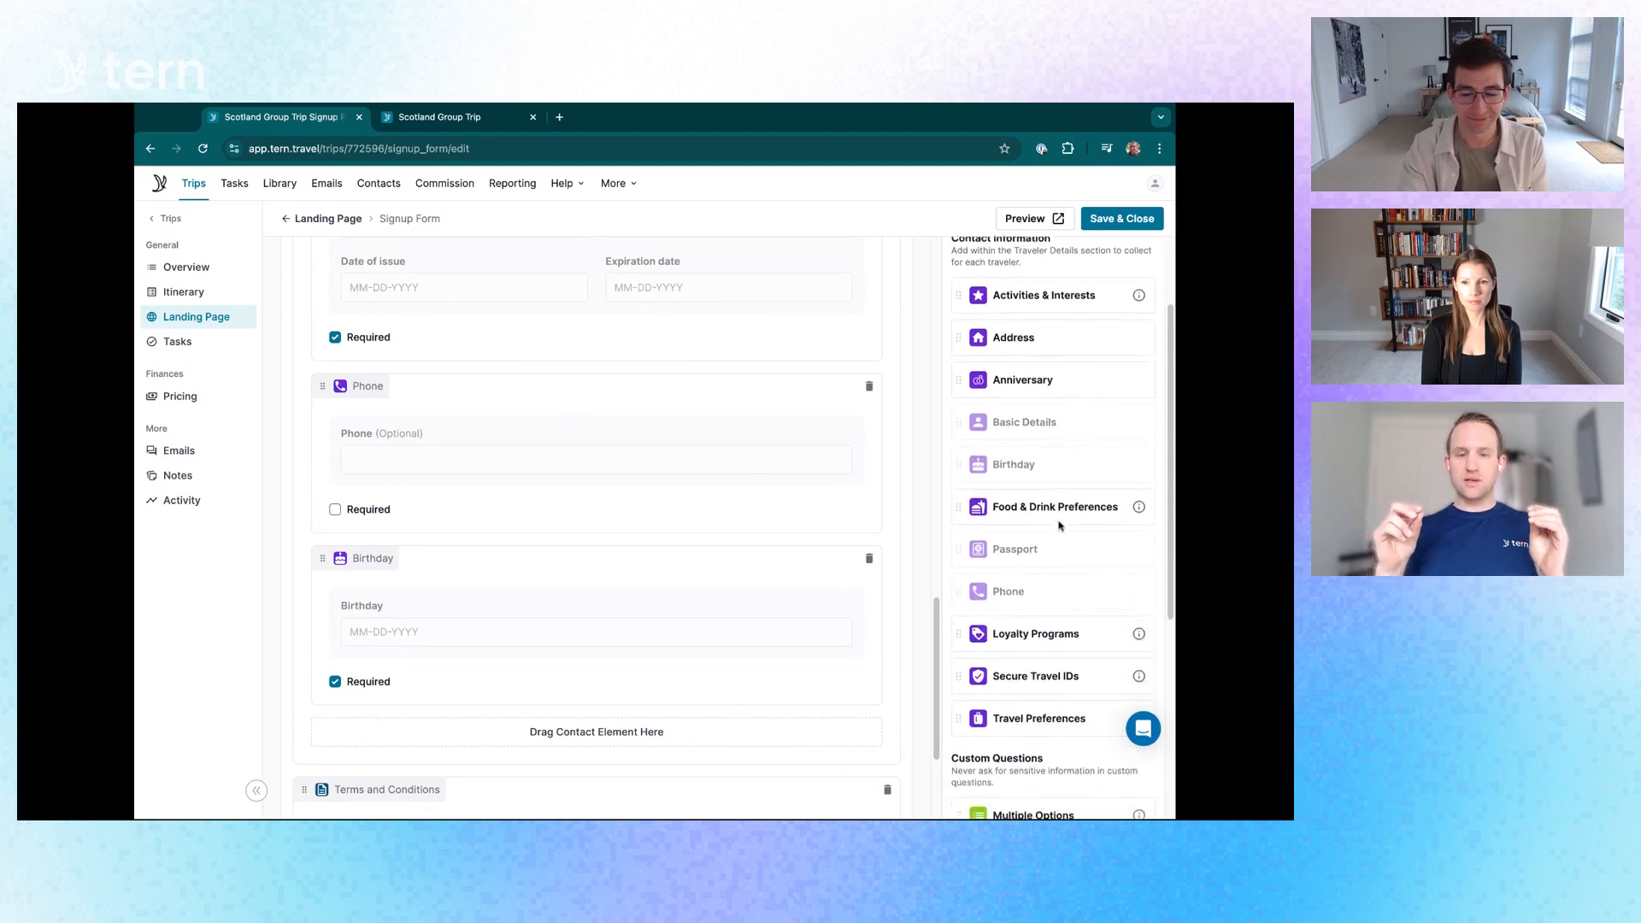
pyautogui.scroll(10, 754, 522)
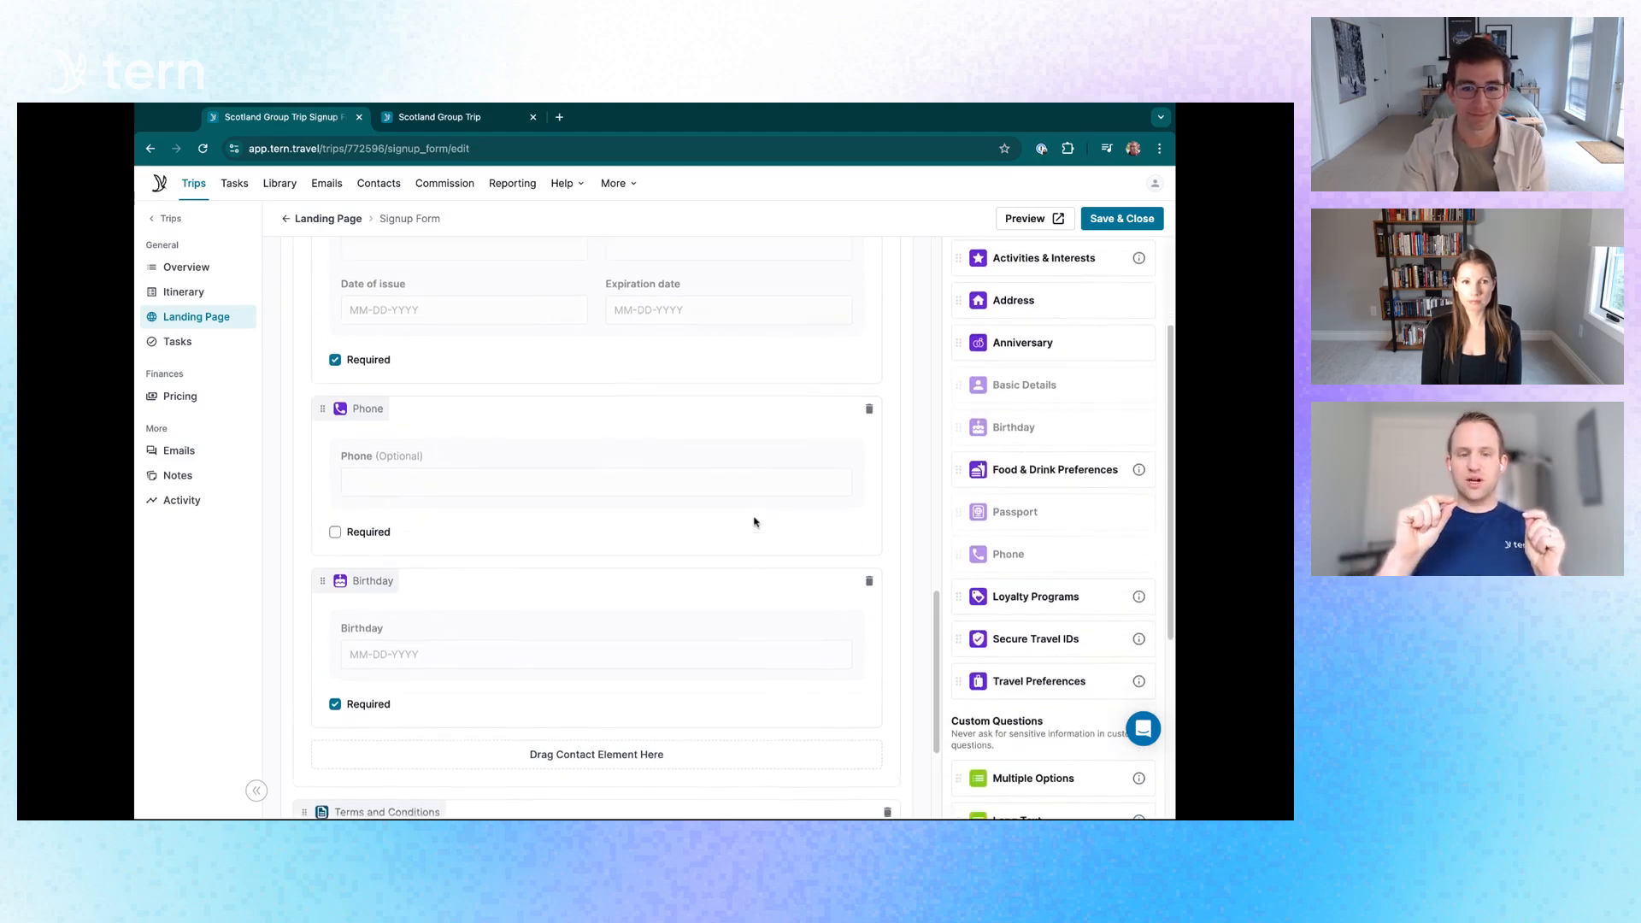
pyautogui.scroll(7, 597, 381)
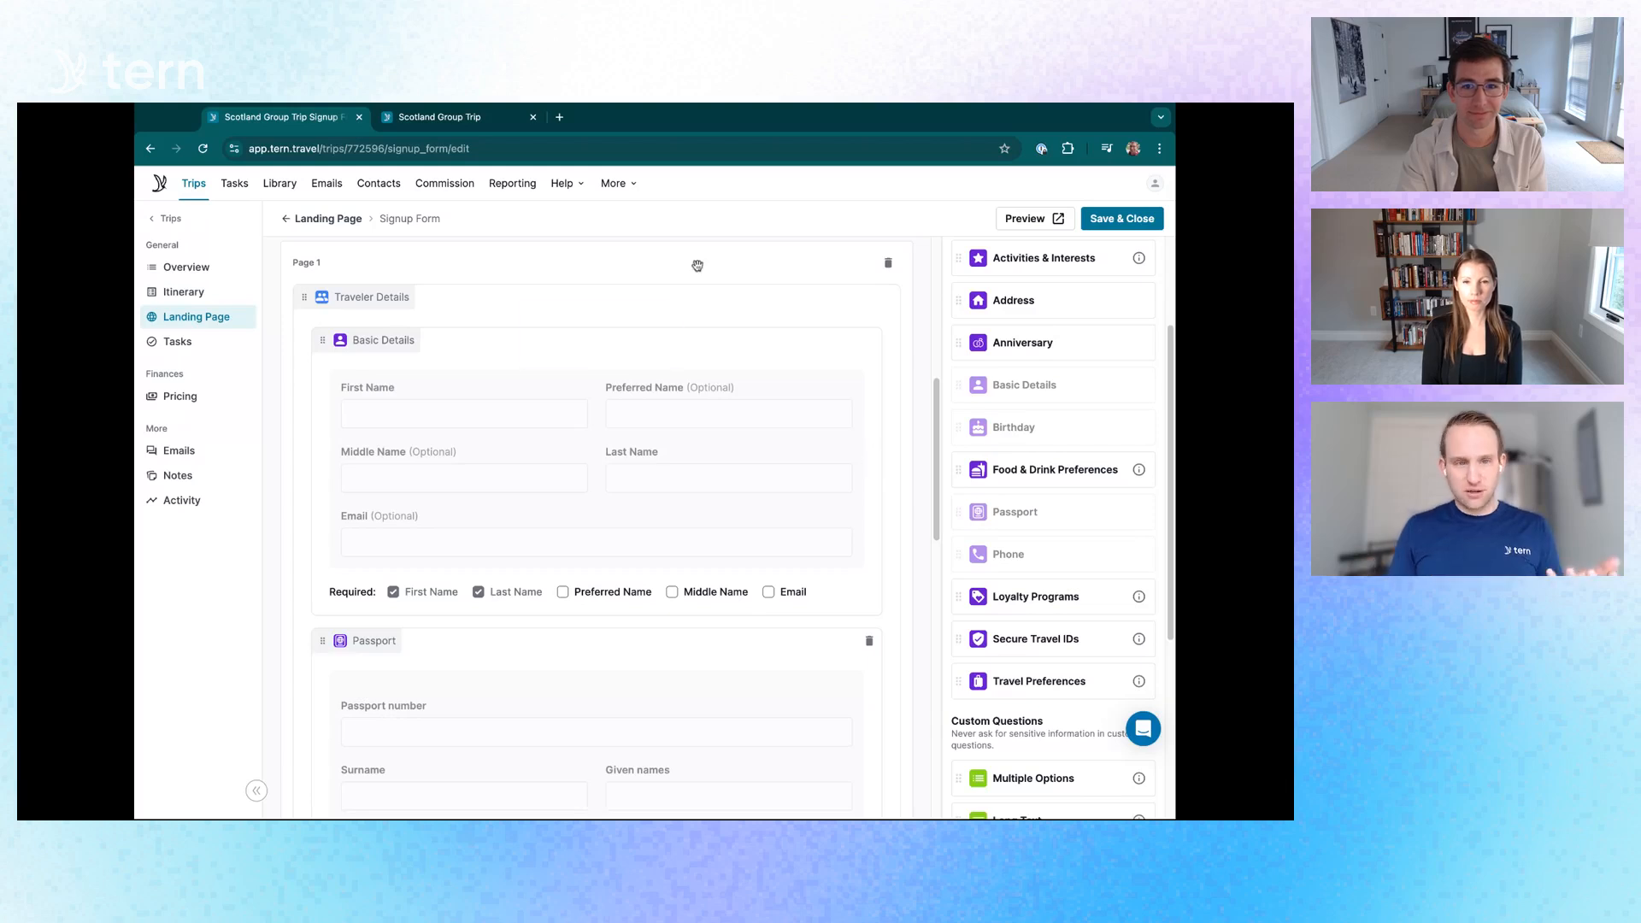
pyautogui.scroll(4, 670, 393)
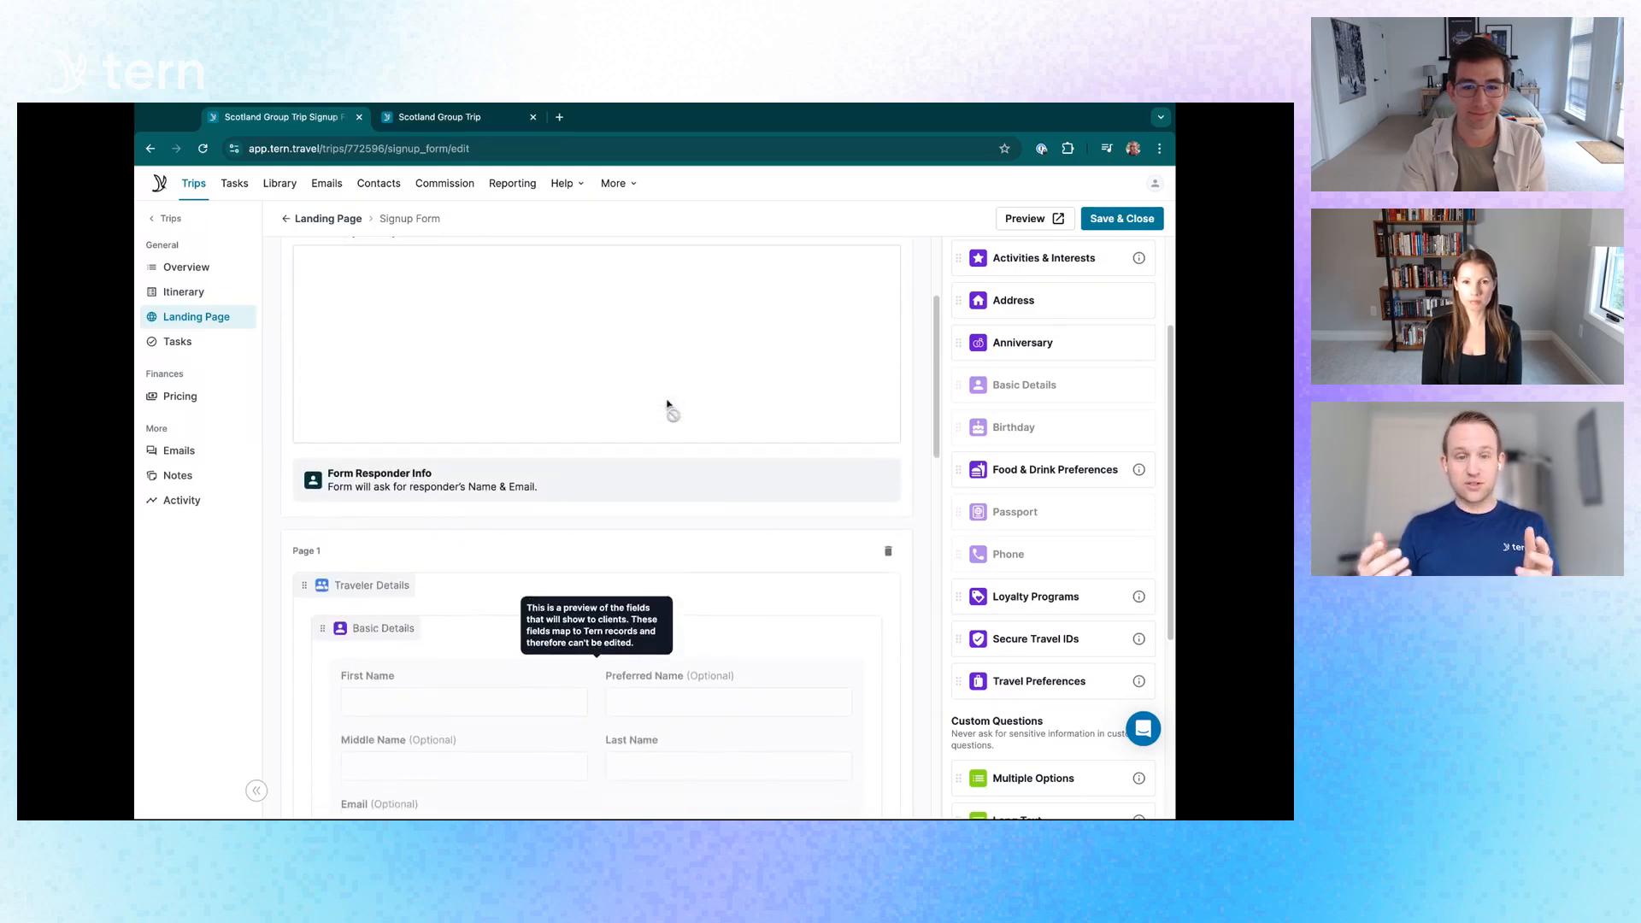
pyautogui.scroll(3, 669, 408)
pyautogui.scroll(-6, 670, 409)
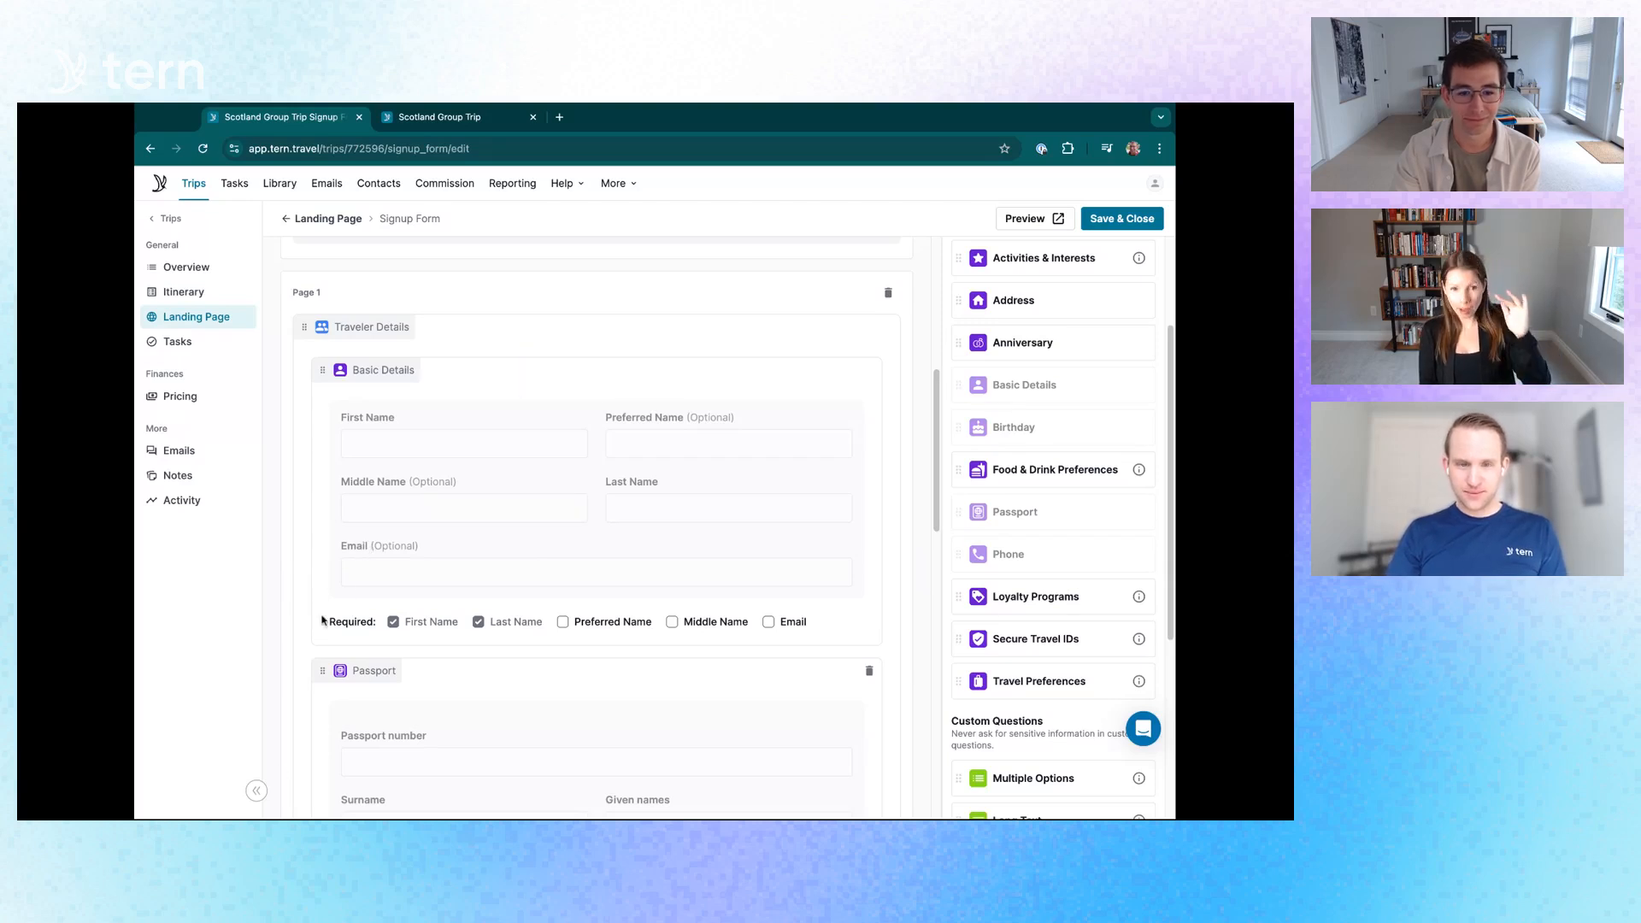
pyautogui.scroll(-3, 318, 627)
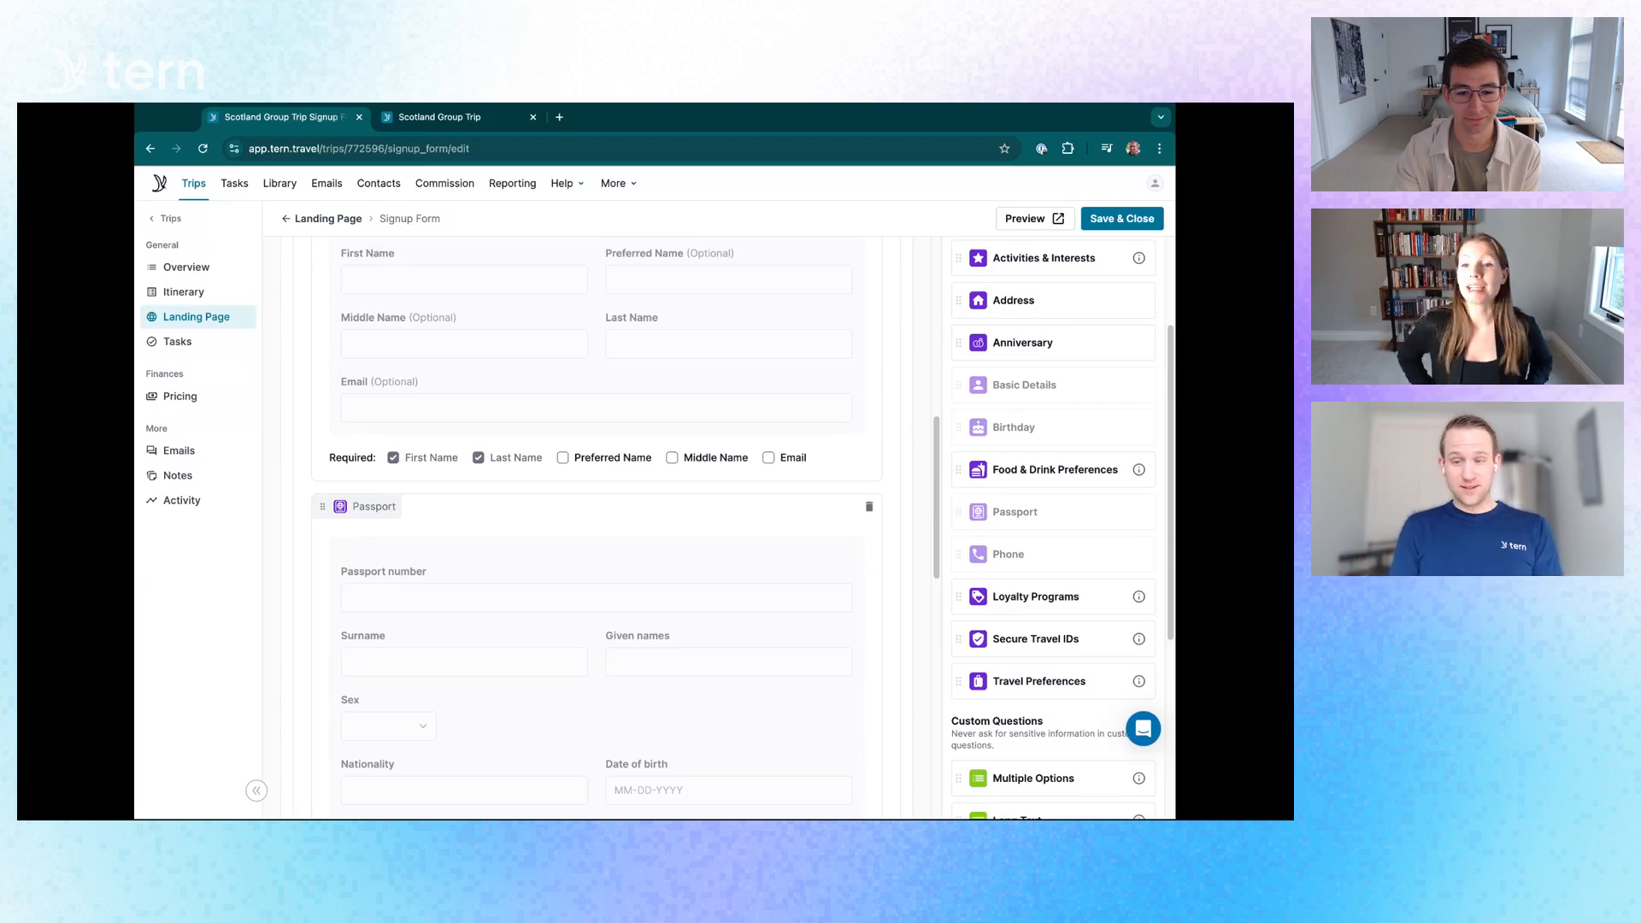
pyautogui.scroll(-3, 385, 781)
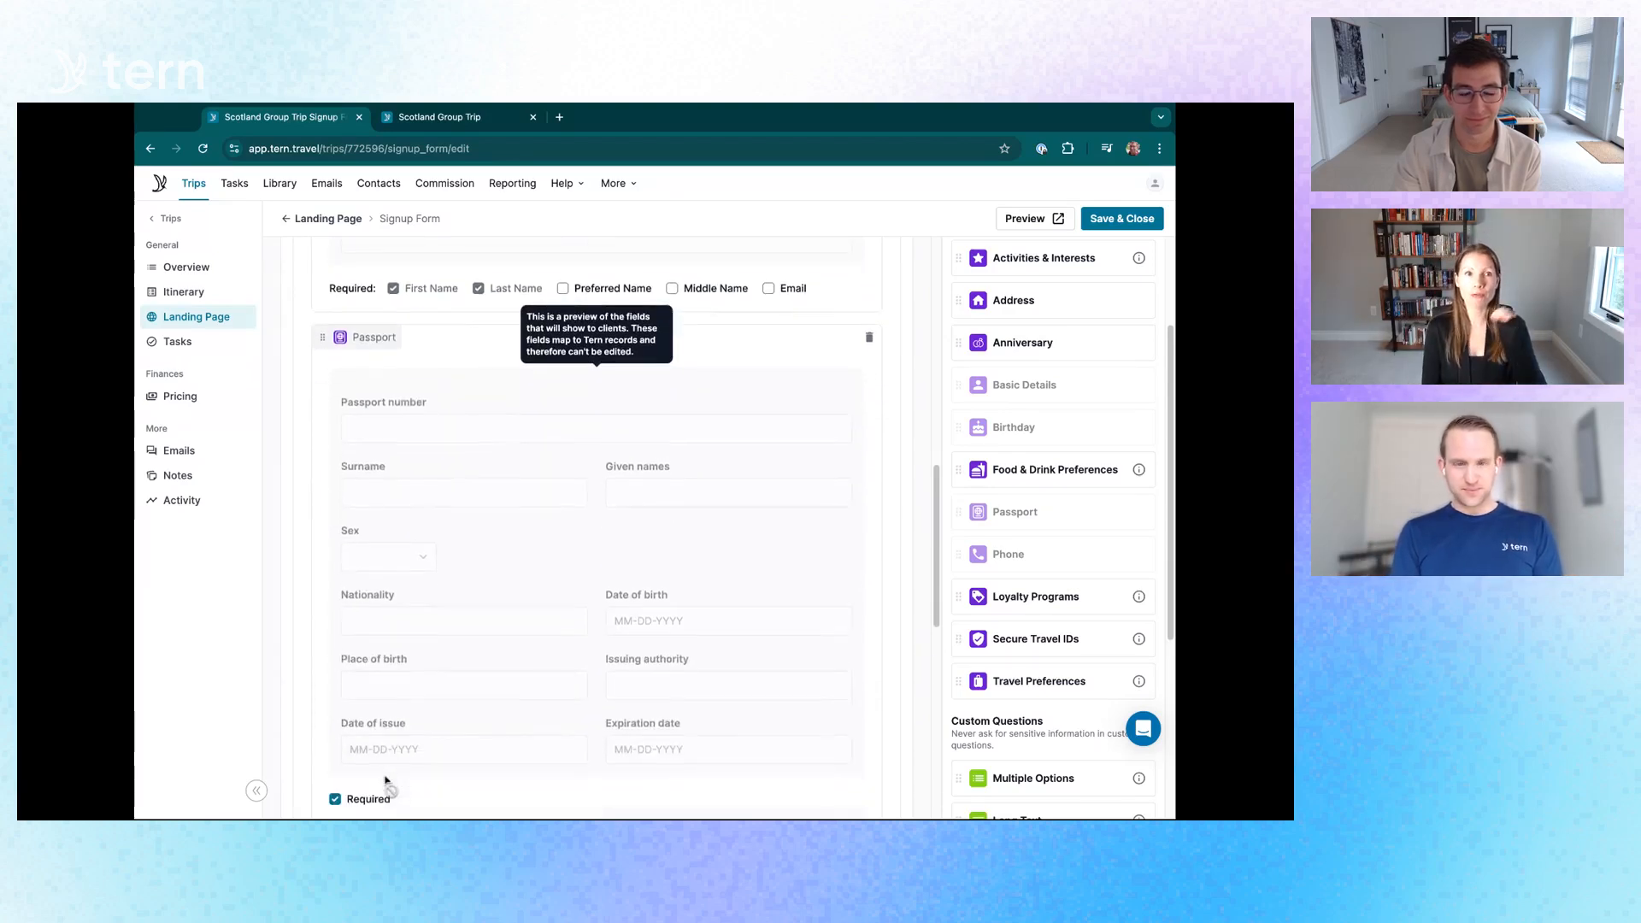